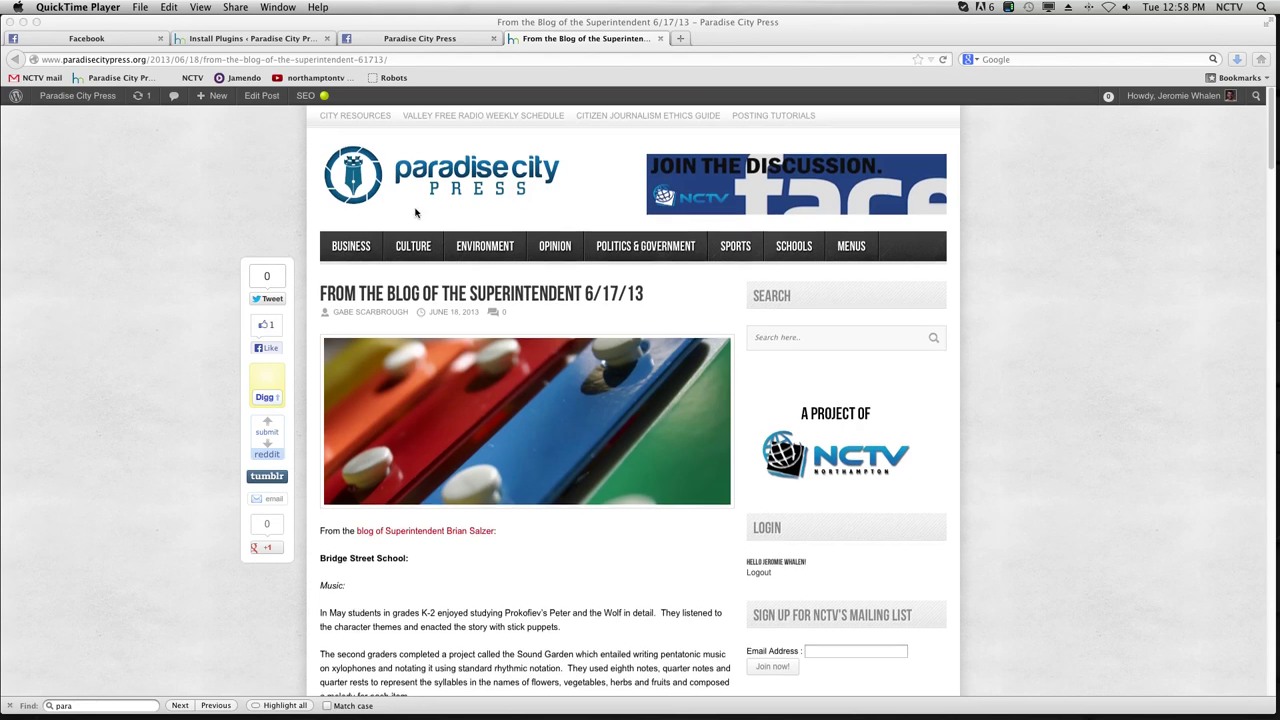
Step: Review the superintendent blog post, the Paradise City Press Facebook page and the article links shared there
{"action": "scroll", "coordinate": [415, 212], "scroll_direction": "down", "scroll_amount": 3}
{"action": "scroll", "coordinate": [415, 212], "scroll_direction": "up", "scroll_amount": 2}
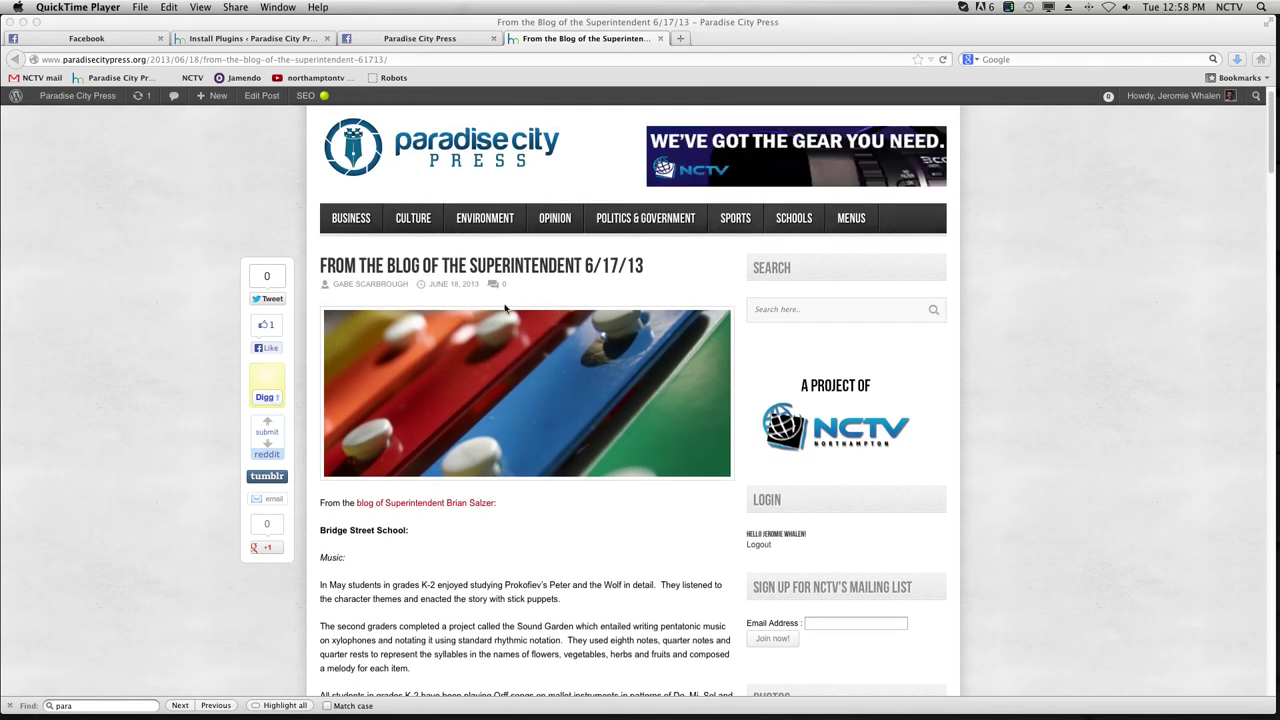
{"action": "left_click", "coordinate": [327, 267]}
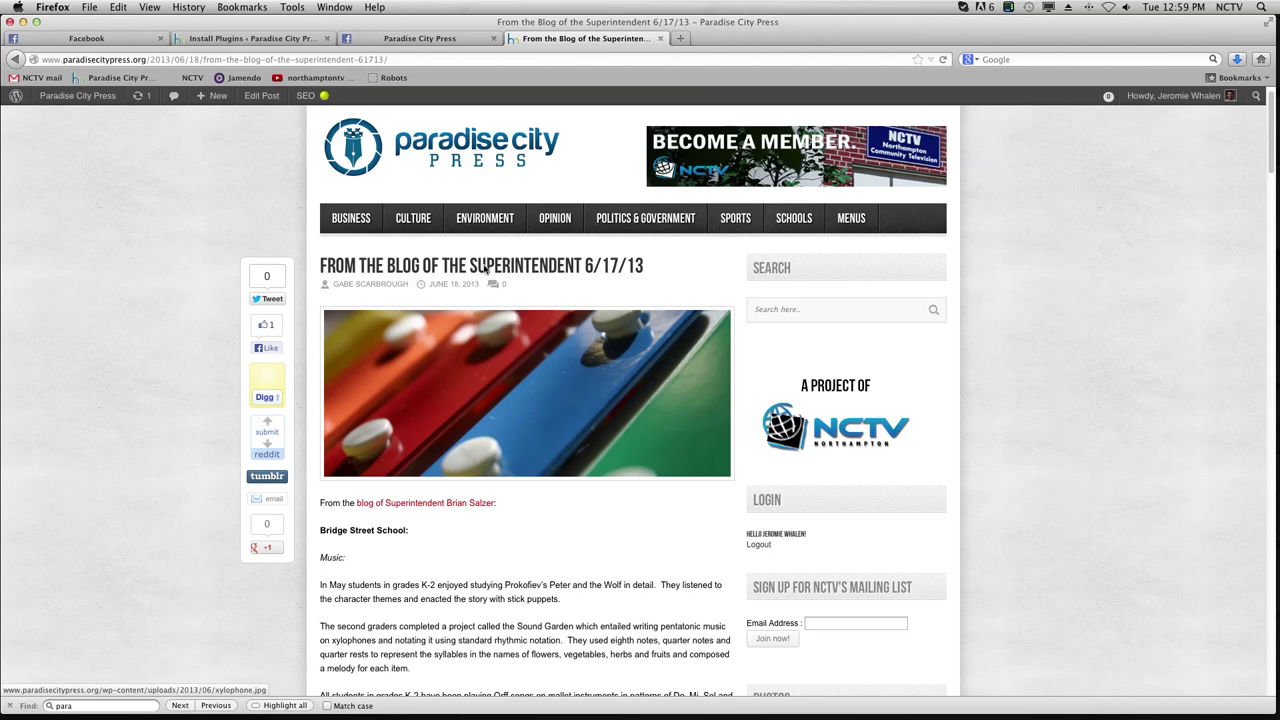
{"action": "left_click", "coordinate": [419, 38]}
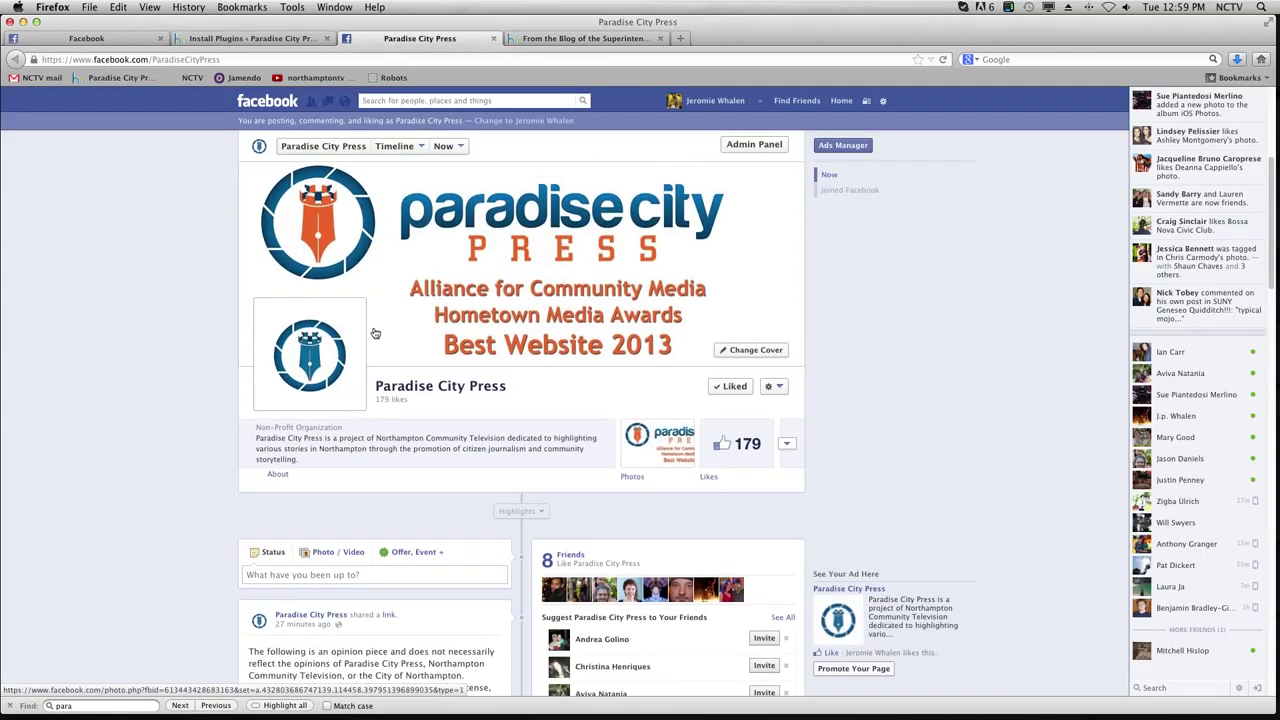
{"action": "scroll", "coordinate": [375, 333], "scroll_direction": "down", "scroll_amount": 8}
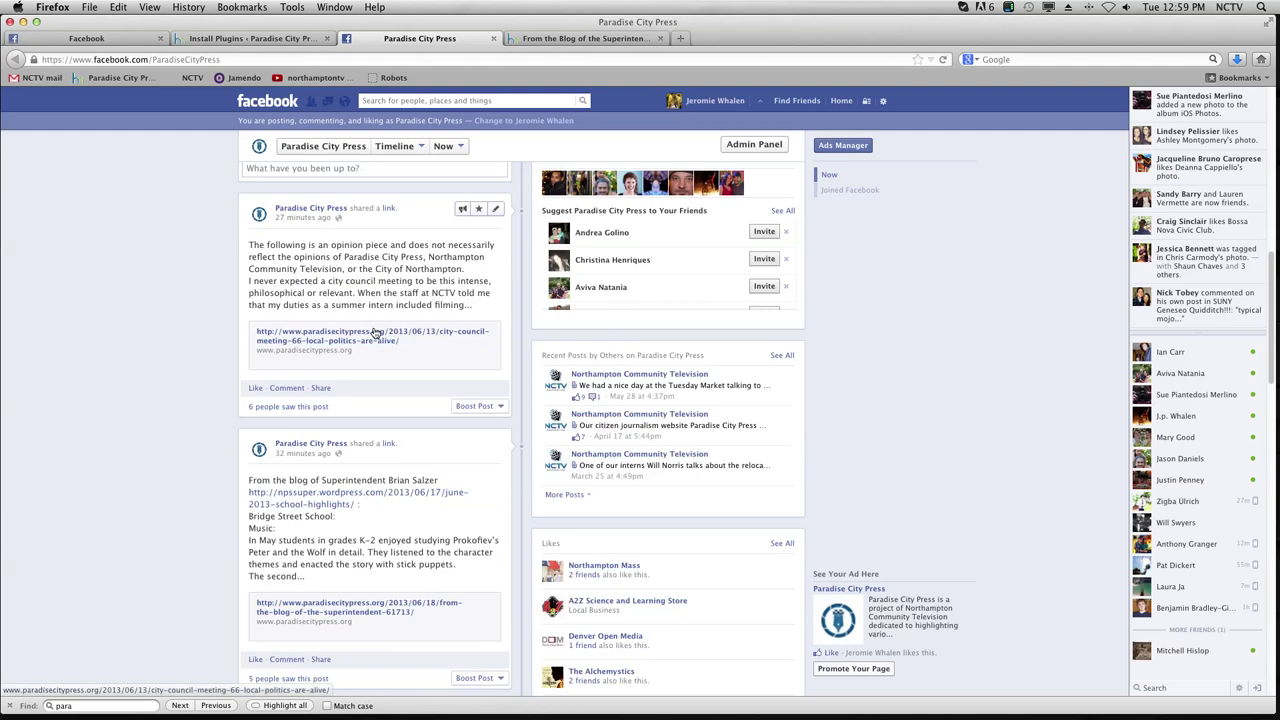
{"action": "scroll", "coordinate": [375, 333], "scroll_direction": "down", "scroll_amount": 1}
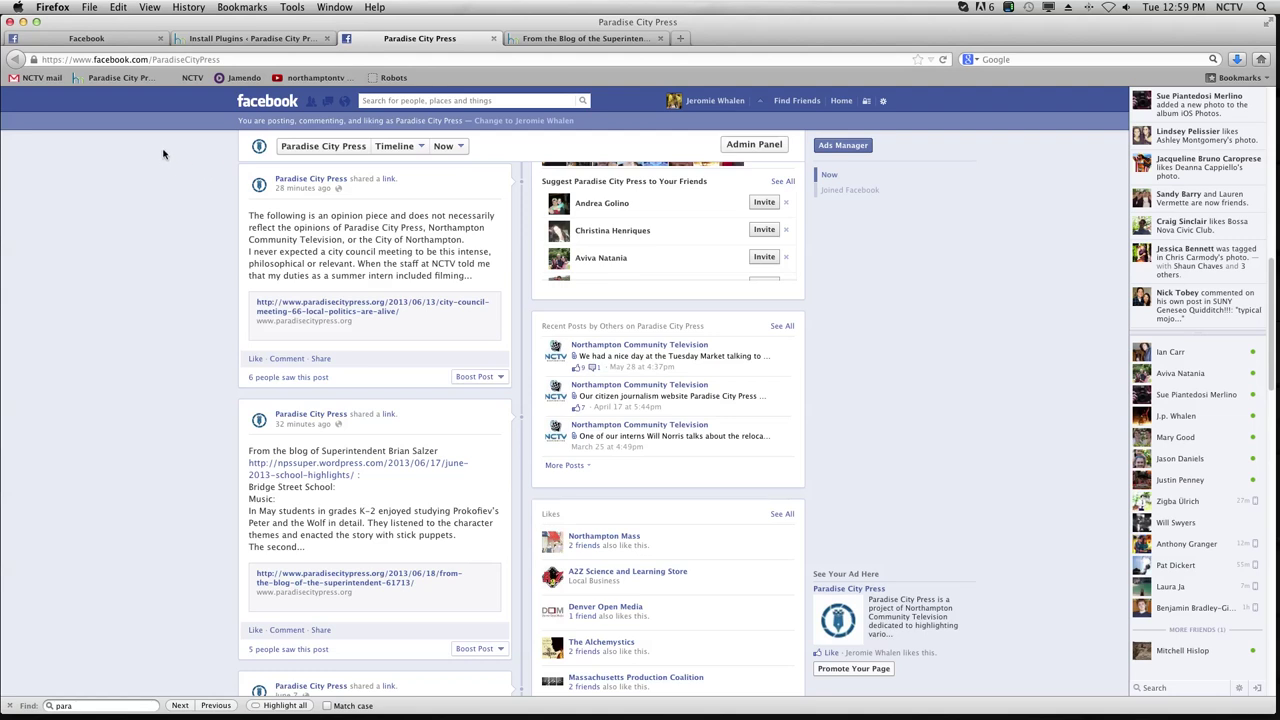
Step: Search the WordPress plugin directory for "facebook publish 2"
{"action": "left_click", "coordinate": [241, 40]}
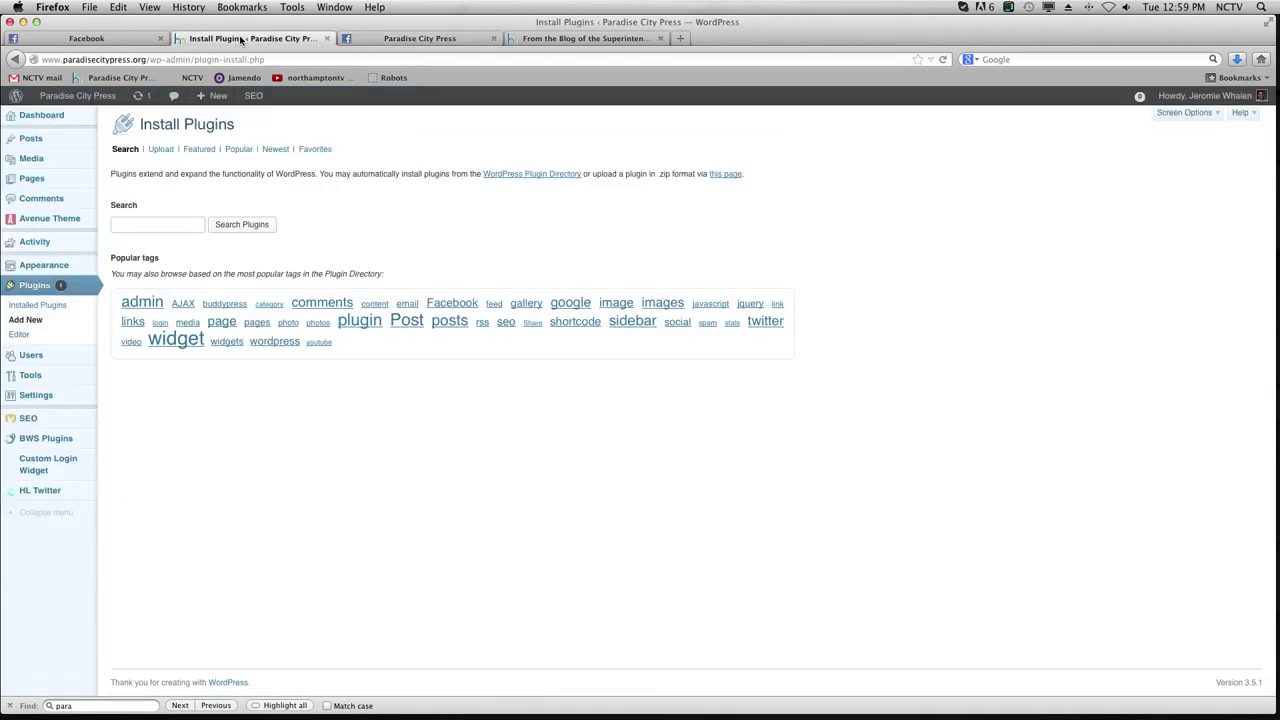
{"action": "left_click", "coordinate": [176, 227]}
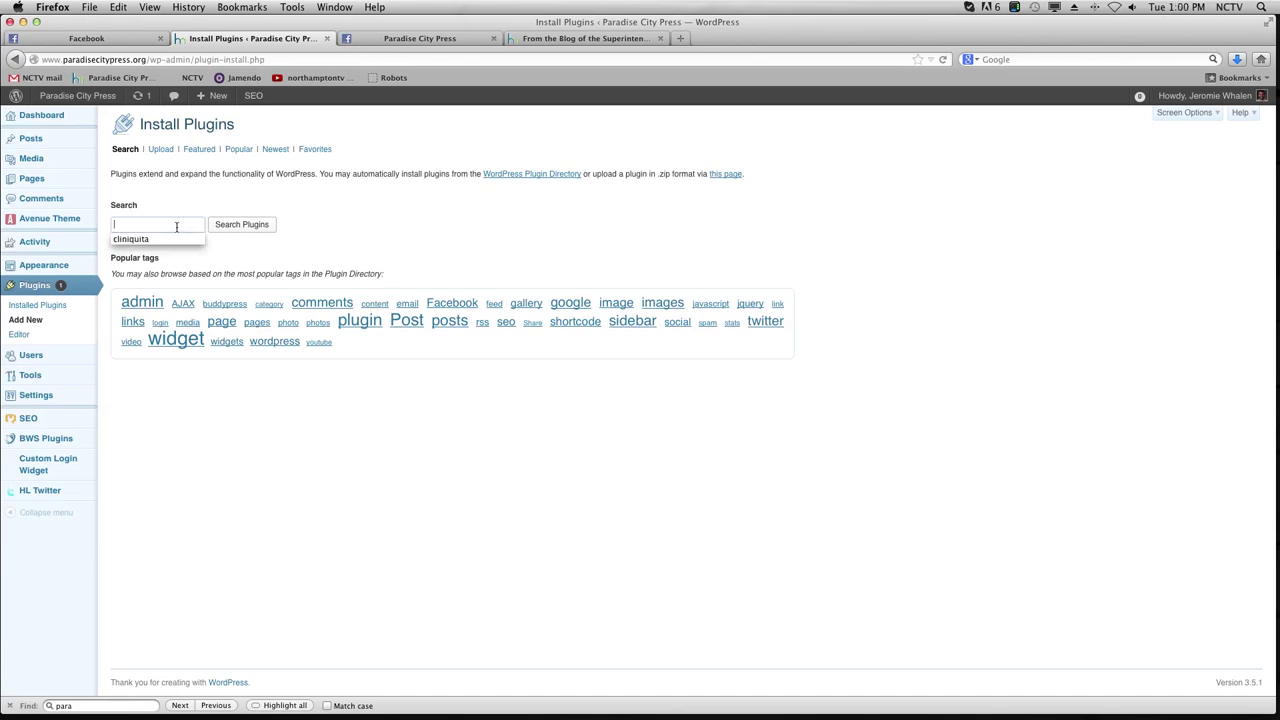
{"action": "type", "text": "facebook publish 2"}
{"action": "key", "text": "Return"}
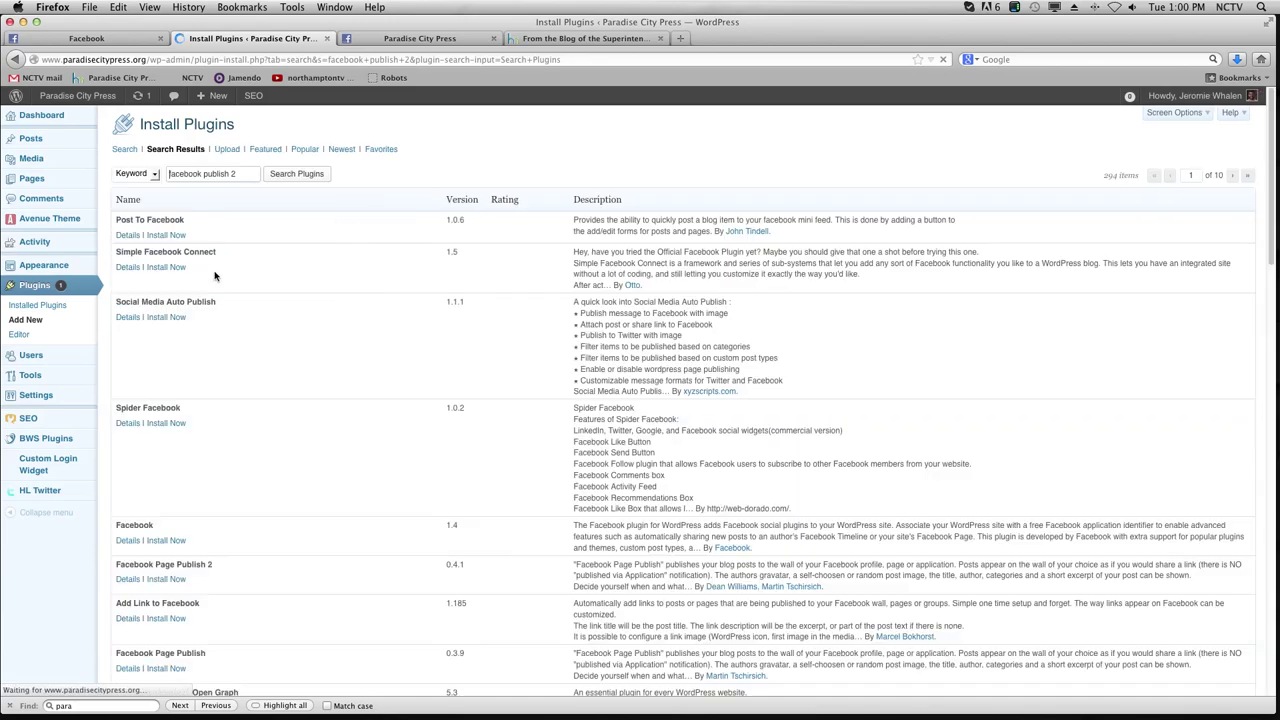
Step: Install and activate the Facebook Page Publish 2 plugin from the search results
{"action": "scroll", "coordinate": [238, 285], "scroll_direction": "down", "scroll_amount": 2}
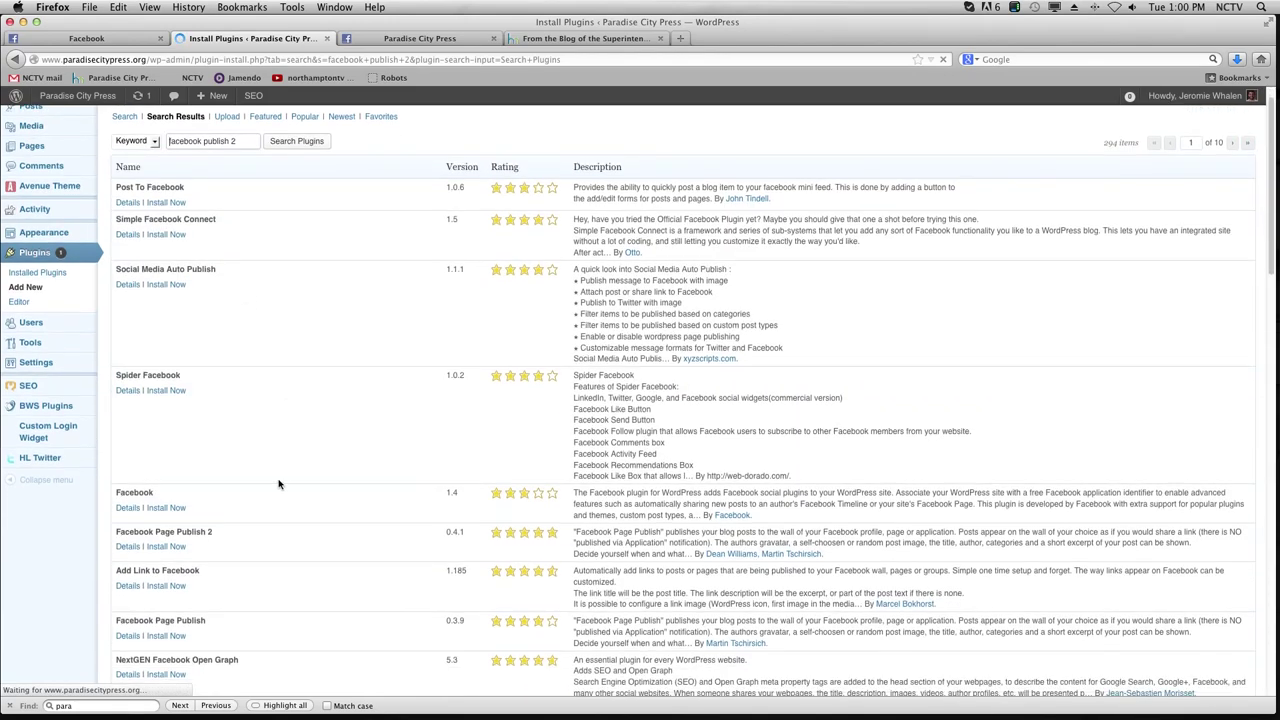
{"action": "left_click", "coordinate": [173, 547]}
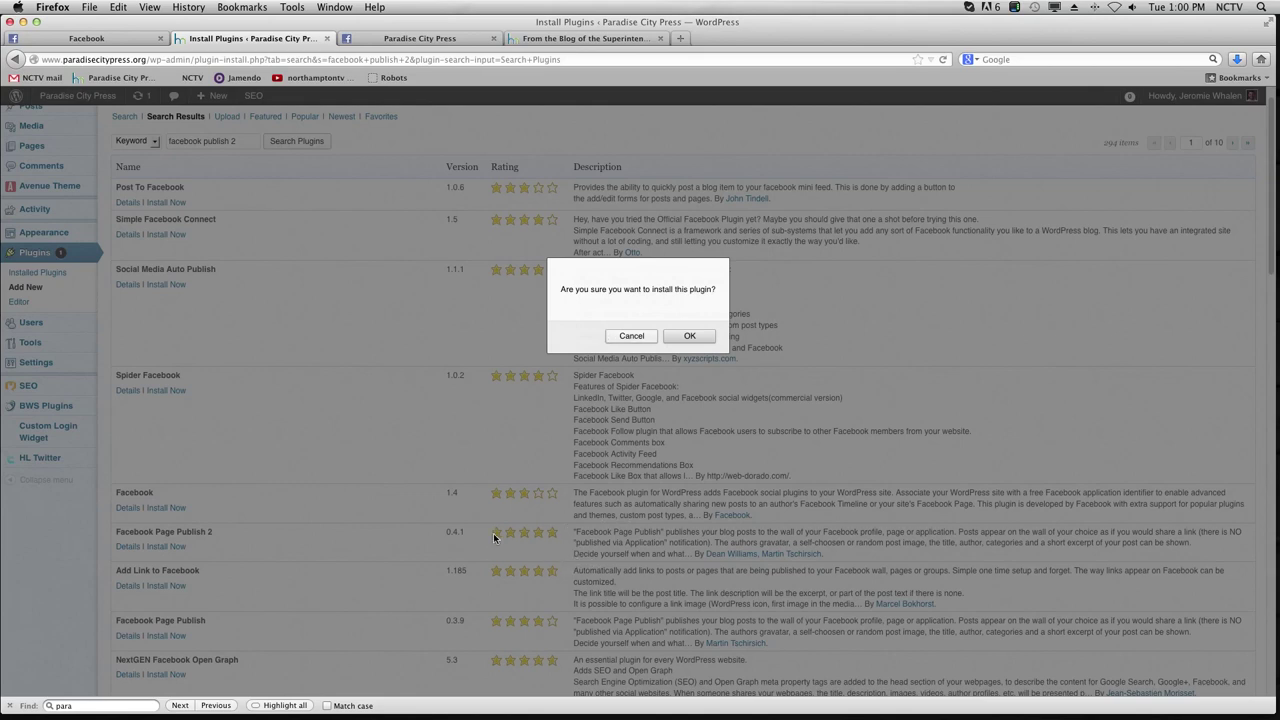
{"action": "left_click", "coordinate": [692, 336]}
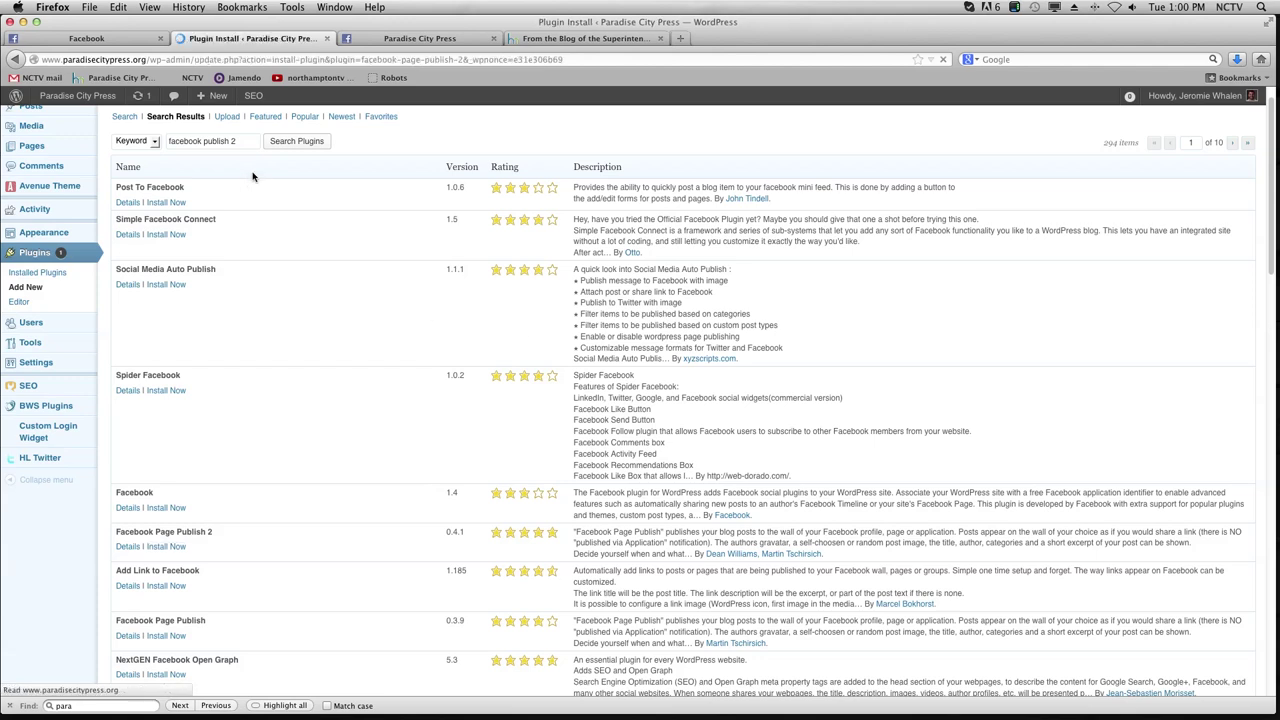
{"action": "left_click", "coordinate": [157, 228]}
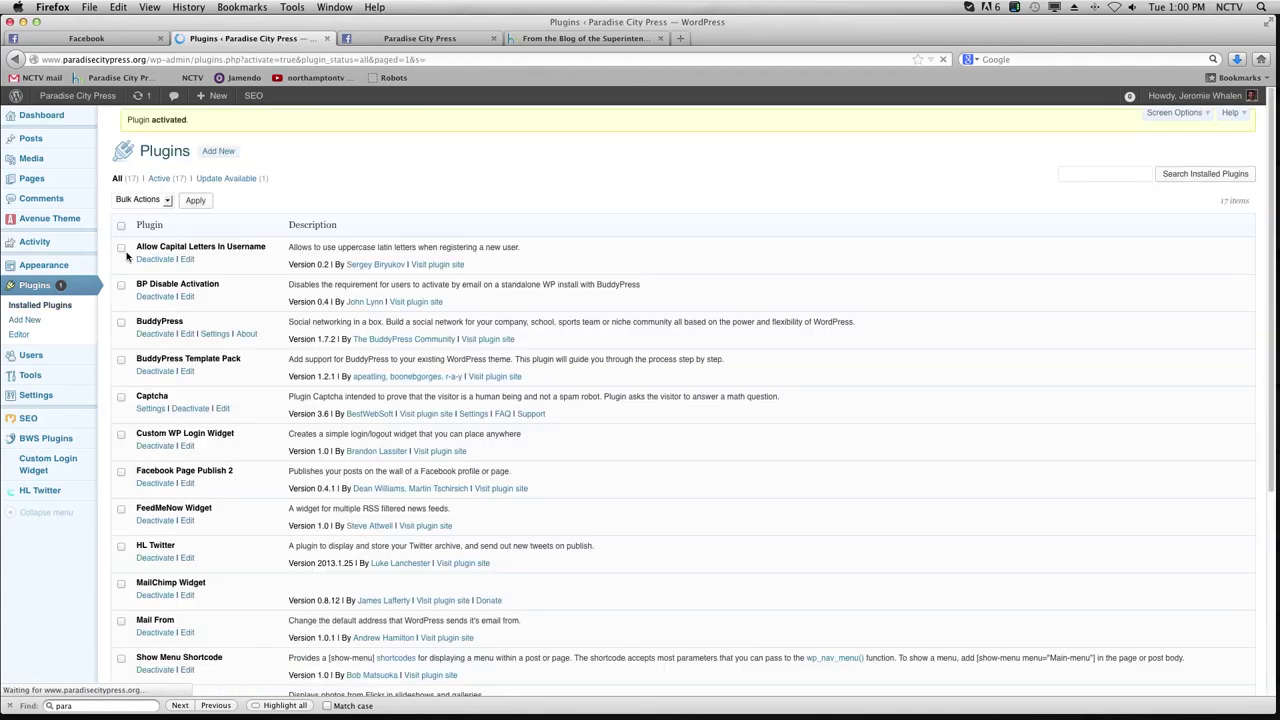
Step: Open the Facebook Page Publish settings and review the Application ID and Application Secret fields
{"action": "mouse_move", "coordinate": [45, 395]}
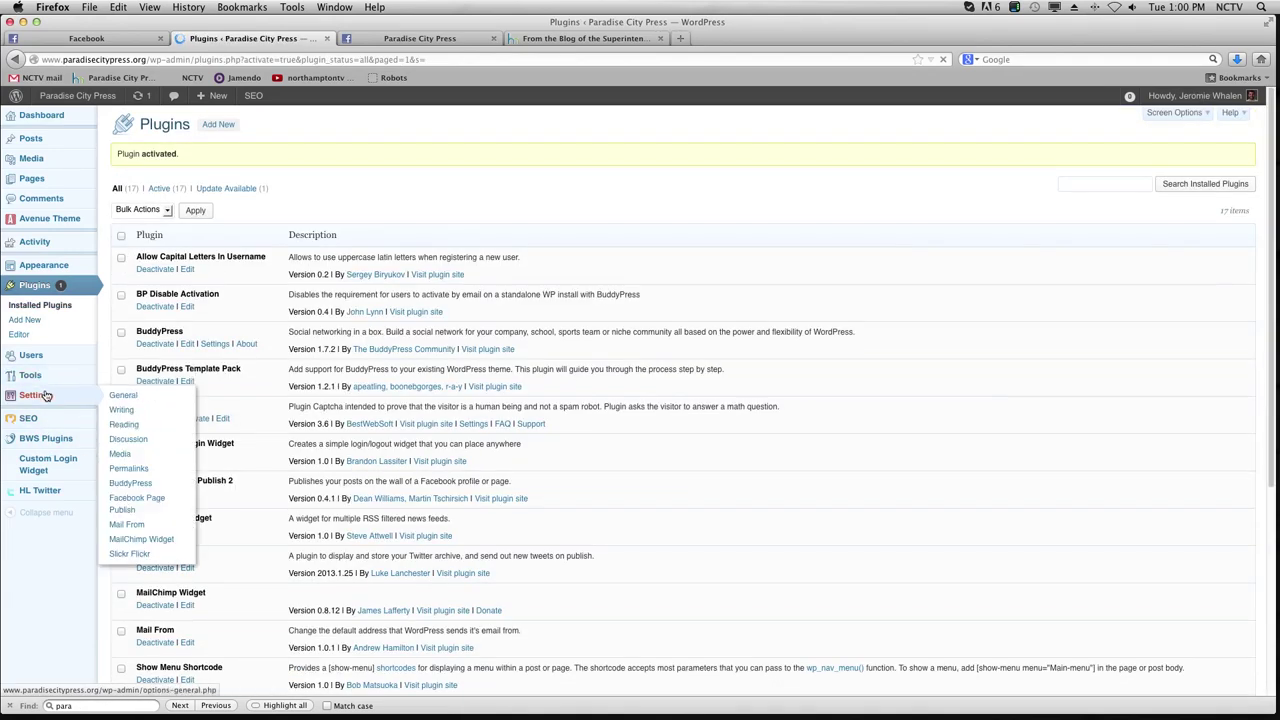
{"action": "left_click", "coordinate": [153, 505]}
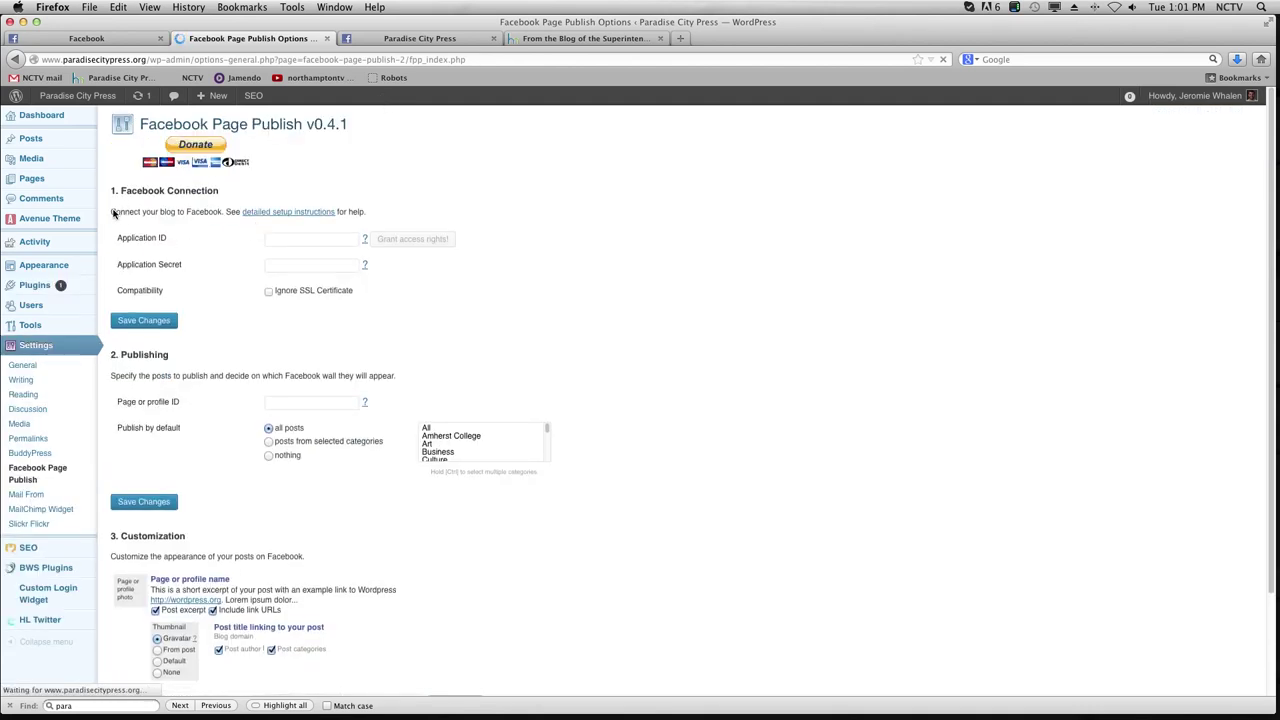
{"action": "left_click_drag", "start_coordinate": [111, 212], "coordinate": [221, 212]}
{"action": "left_click", "coordinate": [184, 238]}
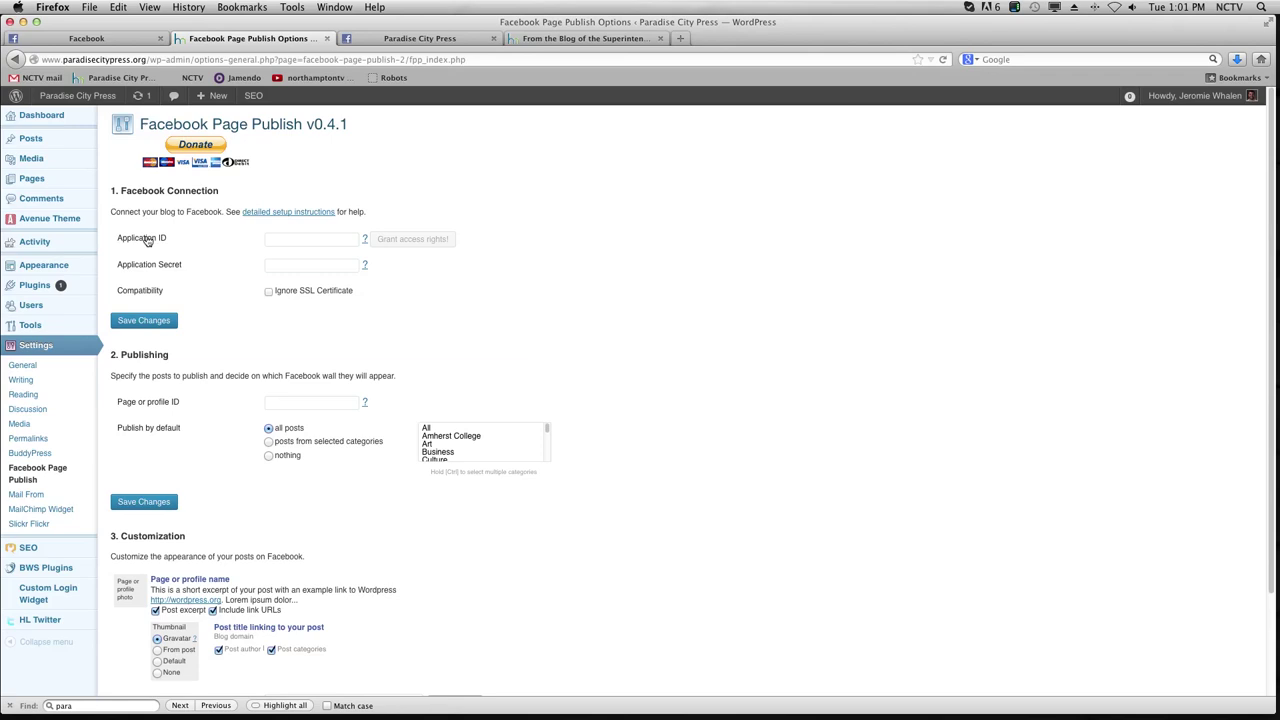
{"action": "left_click", "coordinate": [281, 239]}
{"action": "left_click", "coordinate": [287, 266]}
Step: Switch to the Facebook news feed and open the developer apps page for creating an app
{"action": "left_click", "coordinate": [118, 38]}
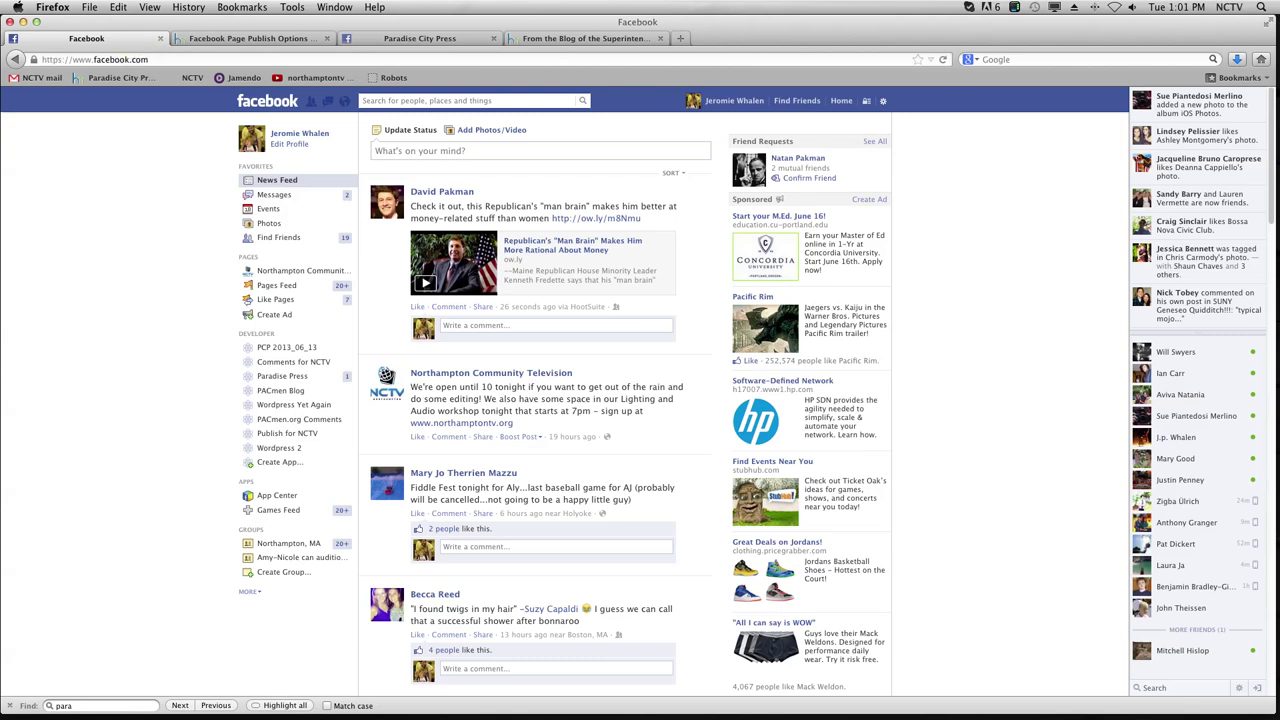
{"action": "left_click", "coordinate": [882, 101]}
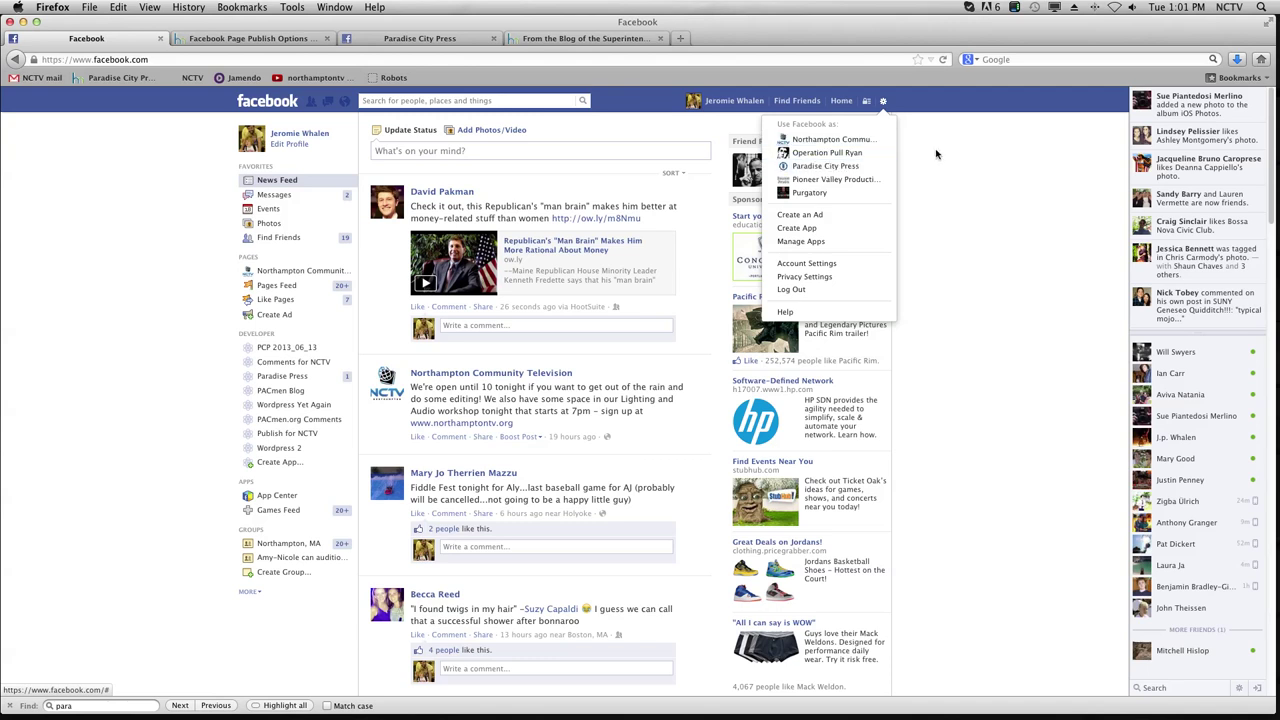
{"action": "left_click", "coordinate": [970, 156]}
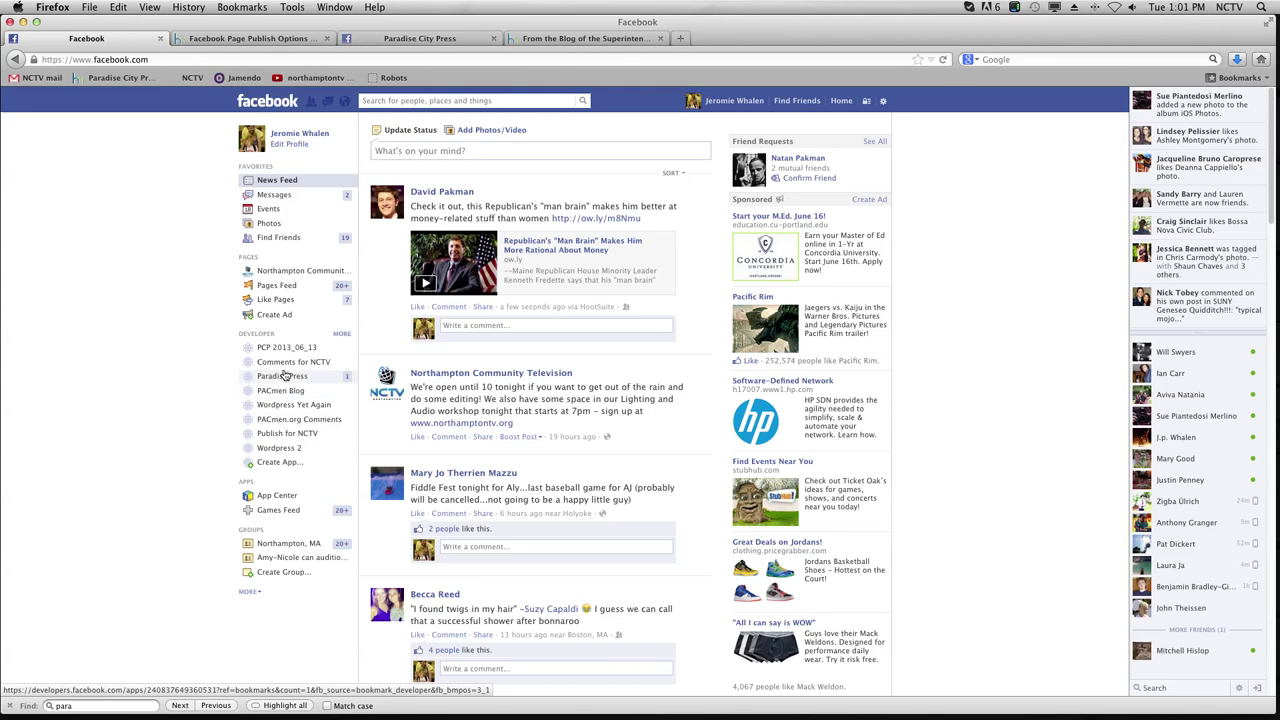
{"action": "left_click", "coordinate": [288, 466]}
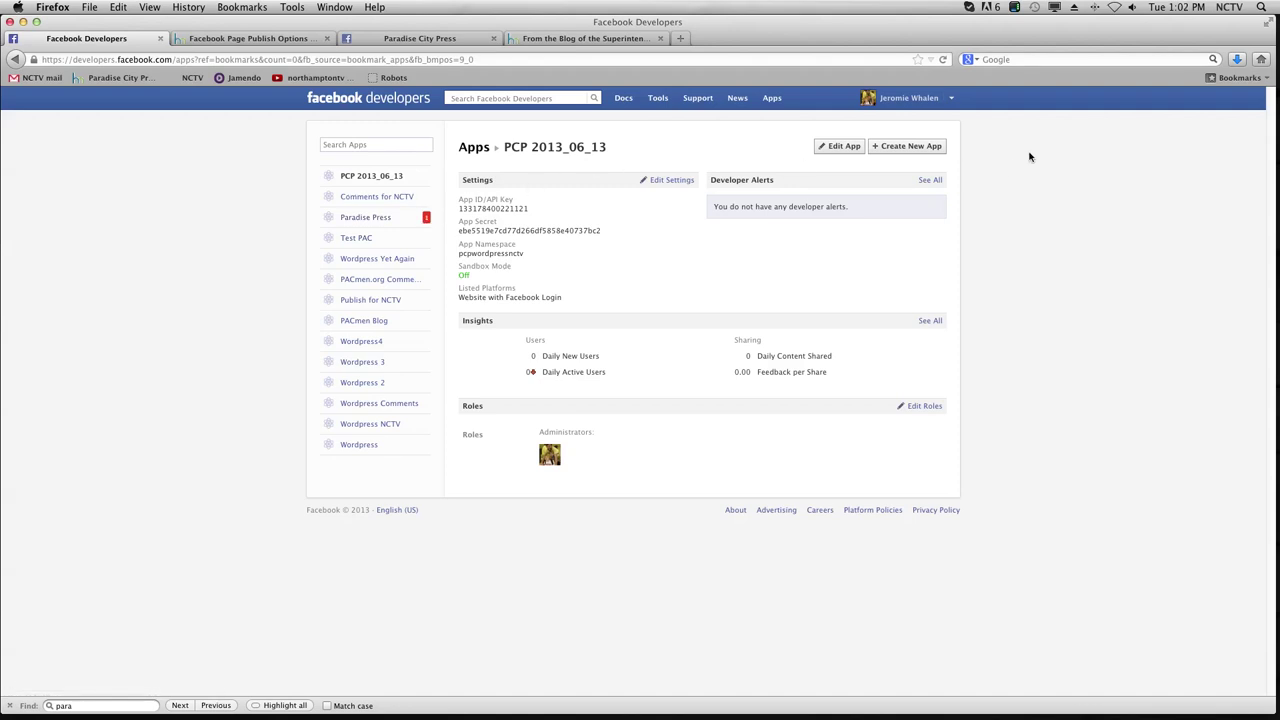
Step: Start a new Facebook app named PCP 2013_06_18 and try the namespace pcp20130618
{"action": "left_click", "coordinate": [919, 152]}
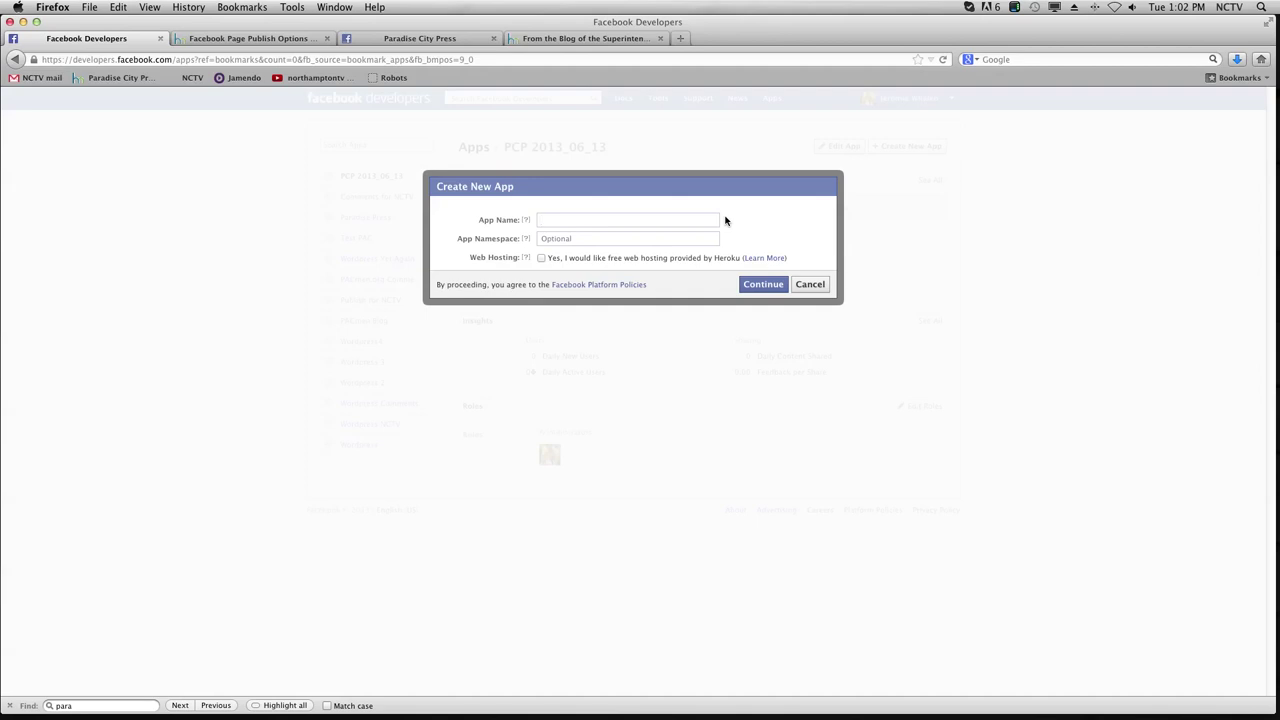
{"action": "type", "text": "PCP"}
{"action": "type", "text": "2013_06_14"}
{"action": "key", "text": "BackSpace"}
{"action": "type", "text": "8"}
{"action": "key", "text": "Tab"}
{"action": "type", "text": "pcp20130618"}
{"action": "mouse_move", "coordinate": [755, 240]}
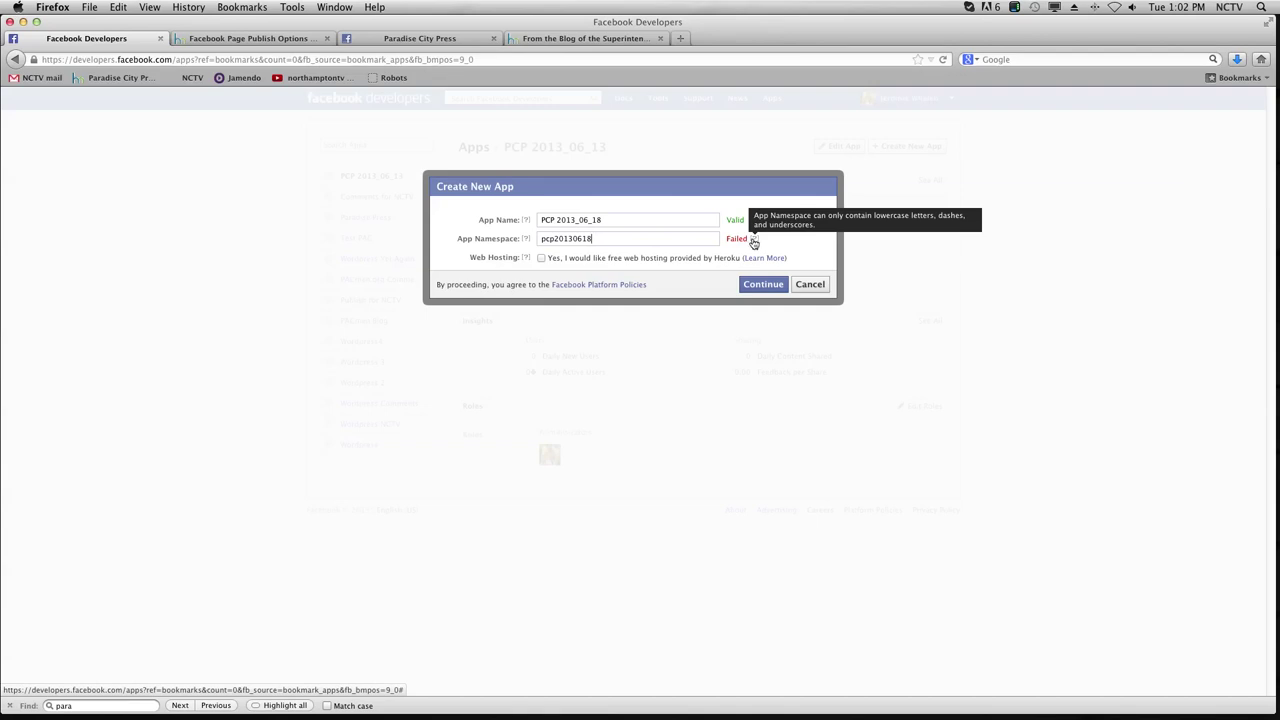
Step: Replace the app namespace with pcpjuneeighteenth
{"action": "key", "text": "BackSpace"}
{"action": "key", "text": "BackSpace"}
{"action": "key", "text": "BackSpace"}
{"action": "key", "text": "BackSpace"}
{"action": "key", "text": "BackSpace"}
{"action": "key", "text": "BackSpace"}
{"action": "key", "text": "BackSpace"}
{"action": "key", "text": "BackSpace"}
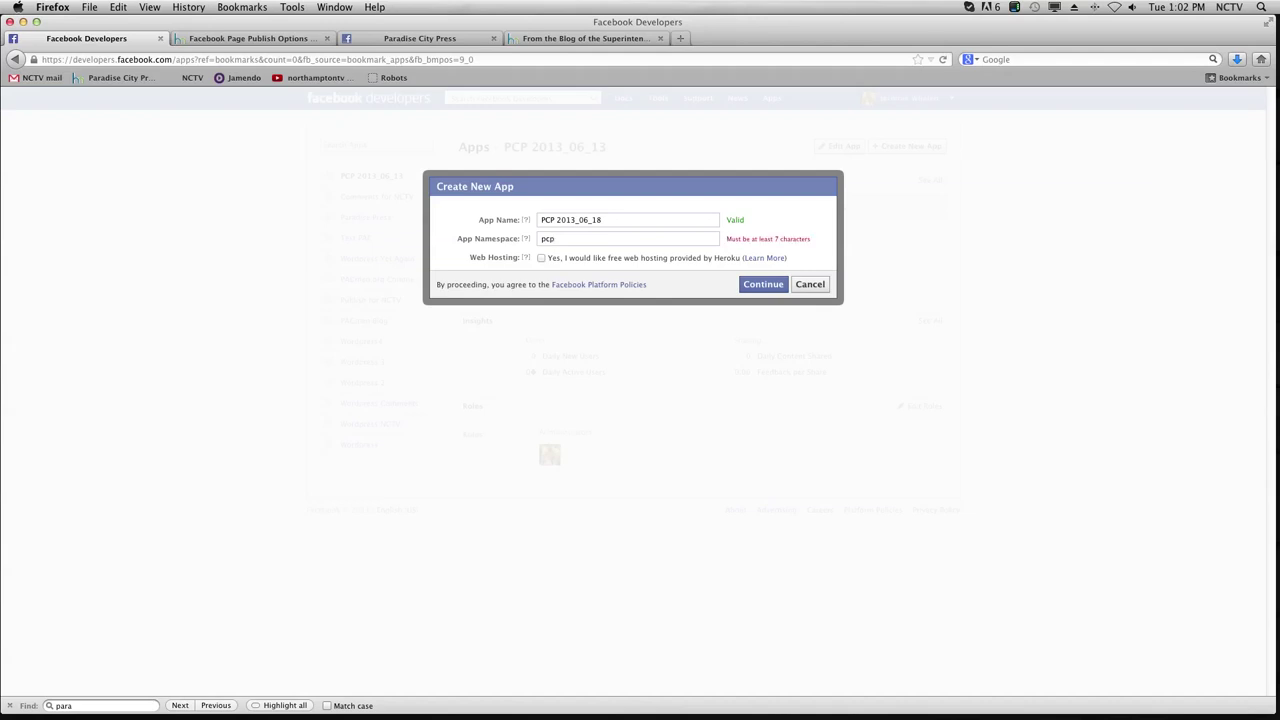
{"action": "type", "text": "lune"}
{"action": "type", "text": "eighteenth"}
Step: Submit the new app form and complete the captcha security check
{"action": "left_click", "coordinate": [756, 287]}
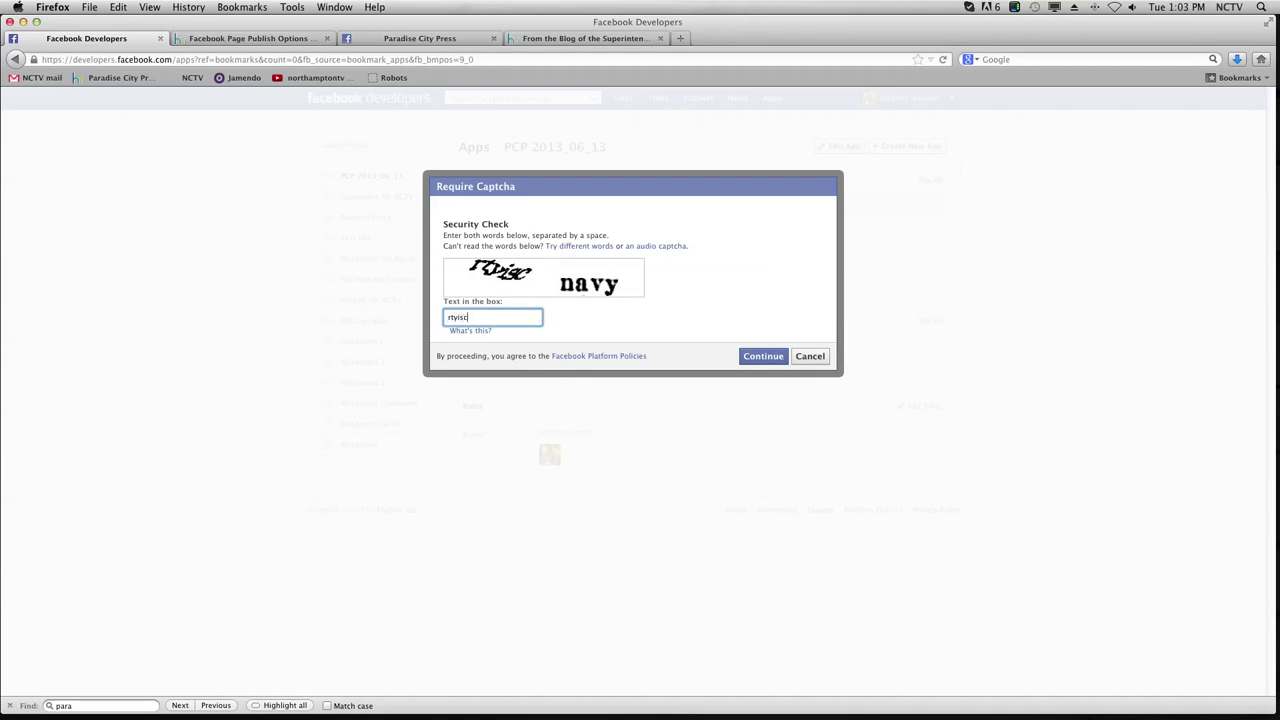
{"action": "type", "text": "navy"}
{"action": "left_click", "coordinate": [764, 357]}
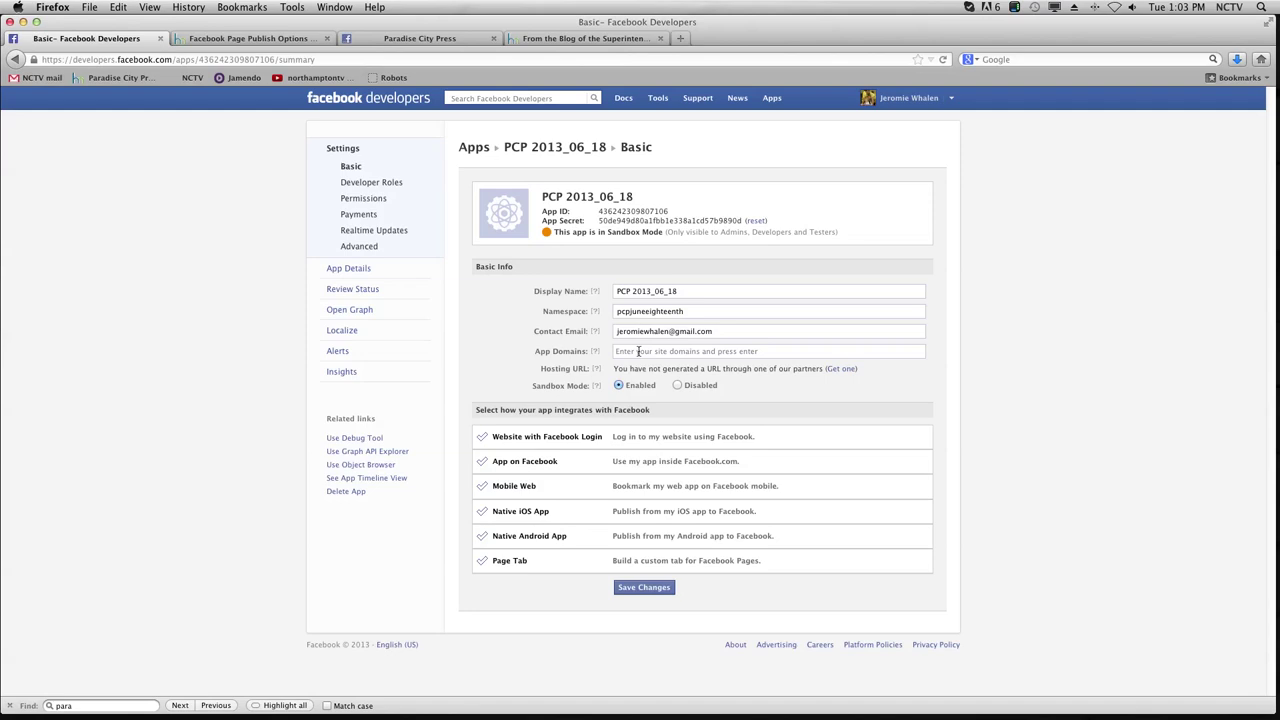
Step: Set the app domain to paradisecitypress.org and set Sandbox Mode to Disabled
{"action": "mouse_move", "coordinate": [597, 353]}
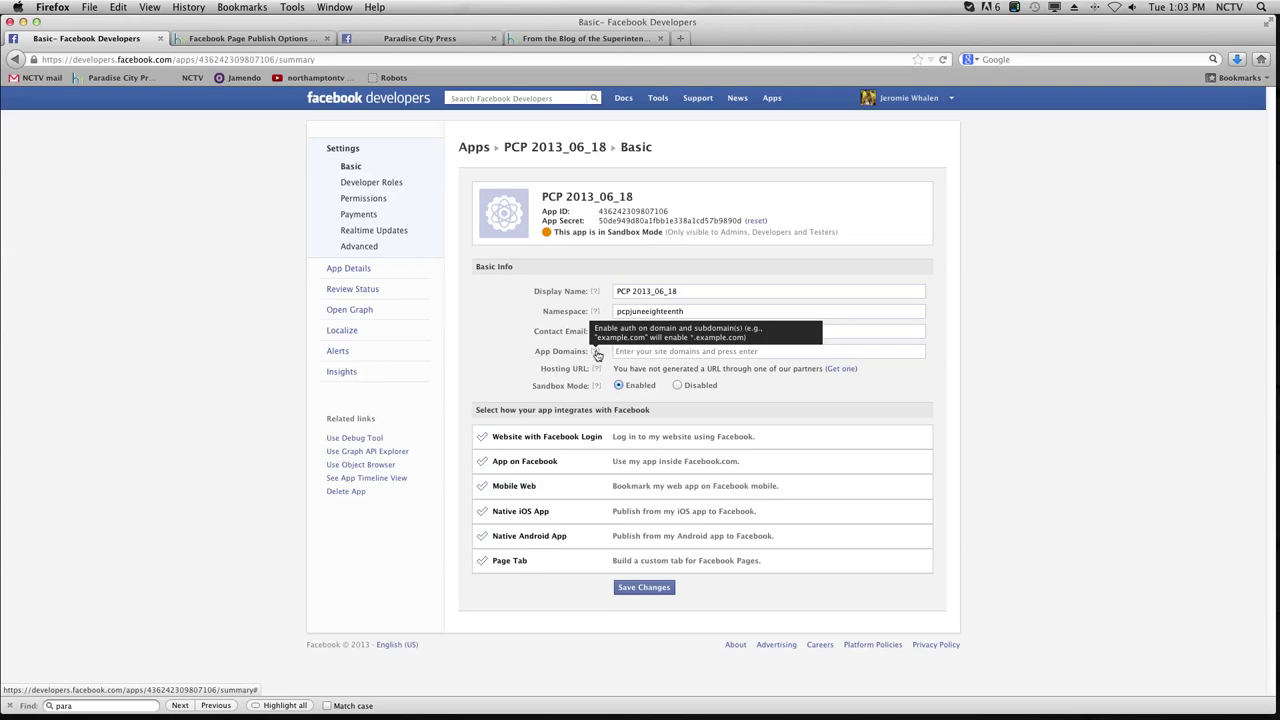
{"action": "left_click", "coordinate": [629, 352]}
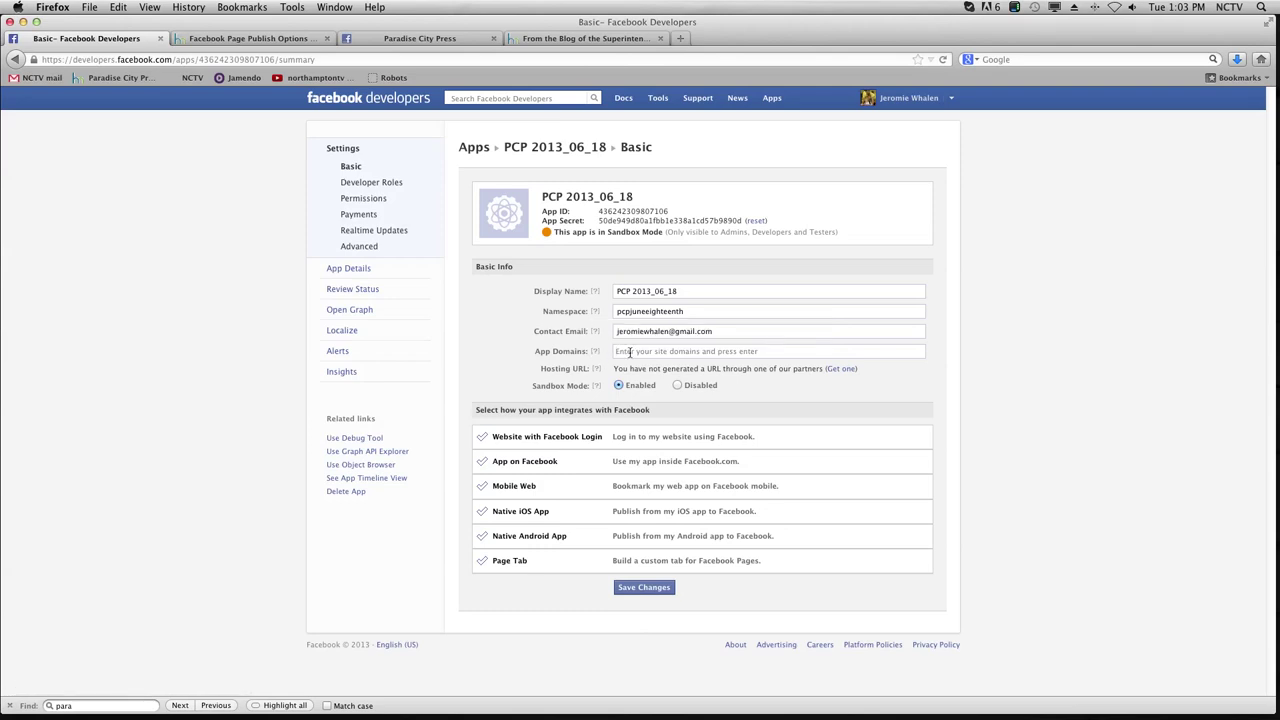
{"action": "type", "text": "paradisecitypress.org"}
{"action": "left_click", "coordinate": [678, 387]}
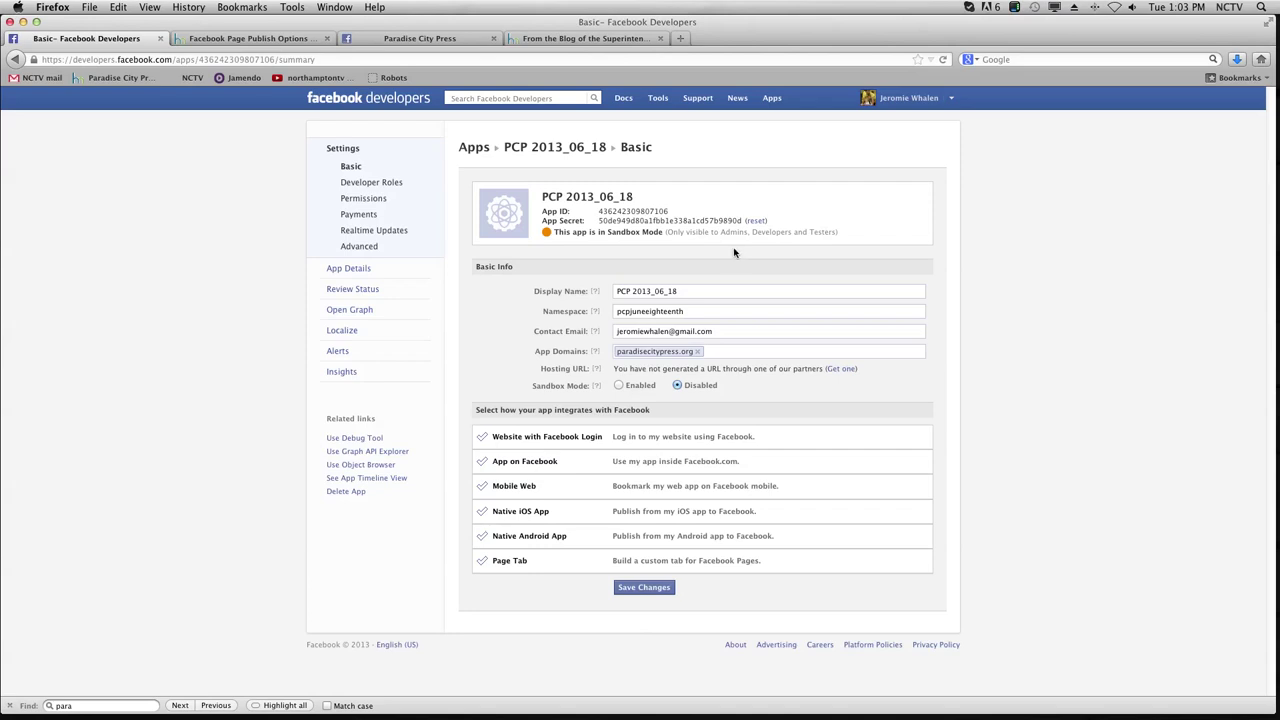
{"action": "left_click", "coordinate": [489, 437]}
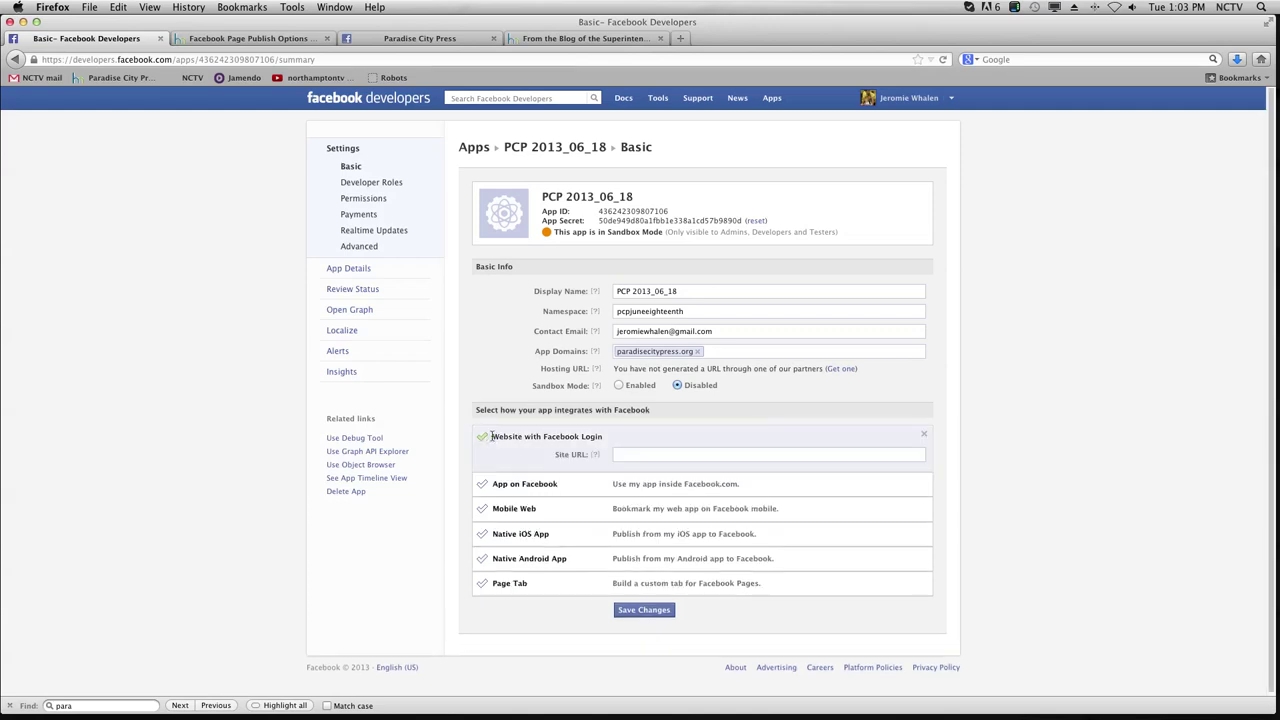
{"action": "left_click", "coordinate": [628, 453]}
{"action": "type", "text": "http://www.paradisecitypress.org"}
{"action": "left_click", "coordinate": [659, 612]}
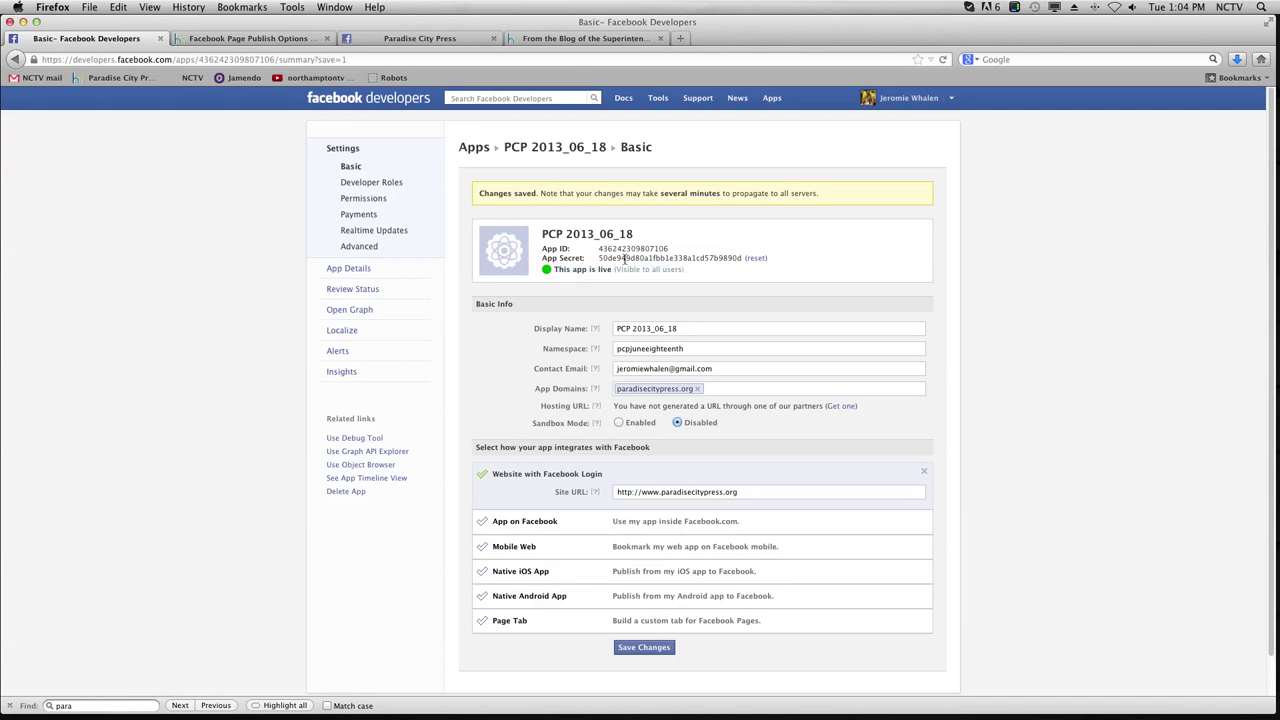
Step: Copy the new Facebook app's App ID into the Application ID field of the WordPress plugin settings
{"action": "left_click_drag", "start_coordinate": [598, 248], "coordinate": [666, 248]}
{"action": "key", "text": "super+c"}
{"action": "left_click", "coordinate": [268, 40]}
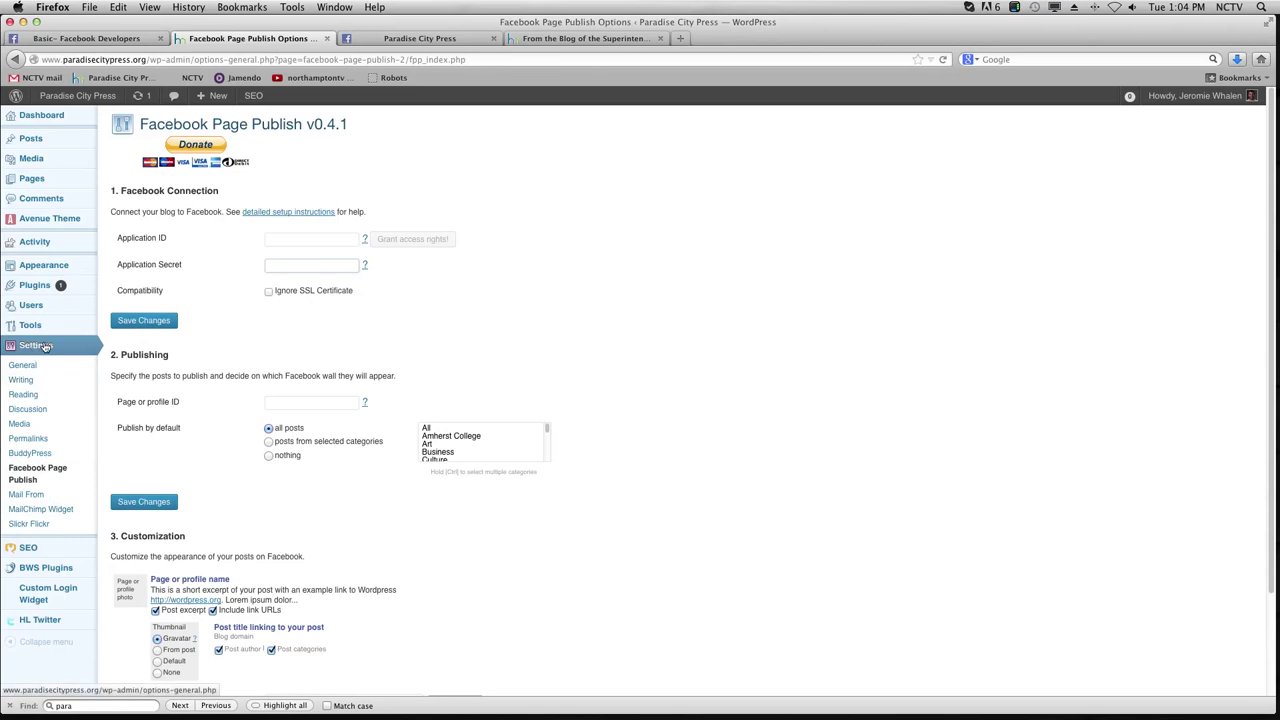
{"action": "left_click", "coordinate": [290, 239]}
{"action": "key", "text": "super+v"}
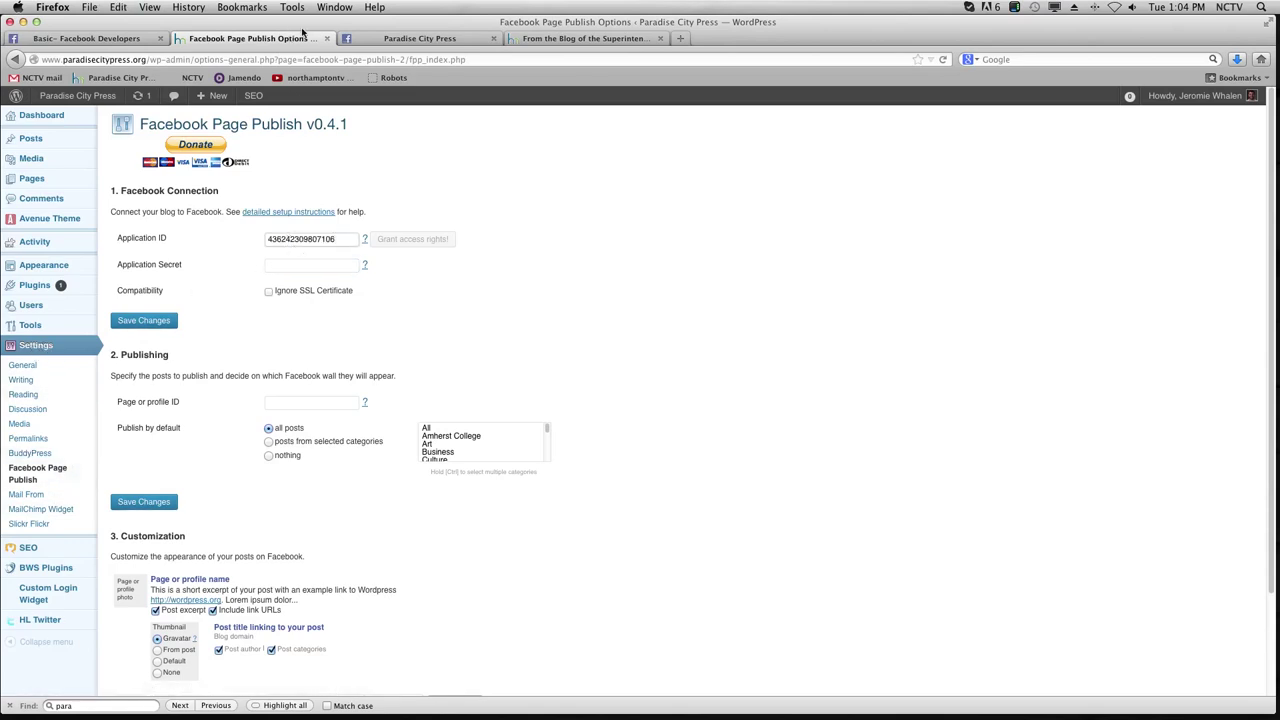
Step: Copy the Facebook app's App Secret into the Application Secret field of the WordPress plugin settings
{"action": "left_click", "coordinate": [99, 41]}
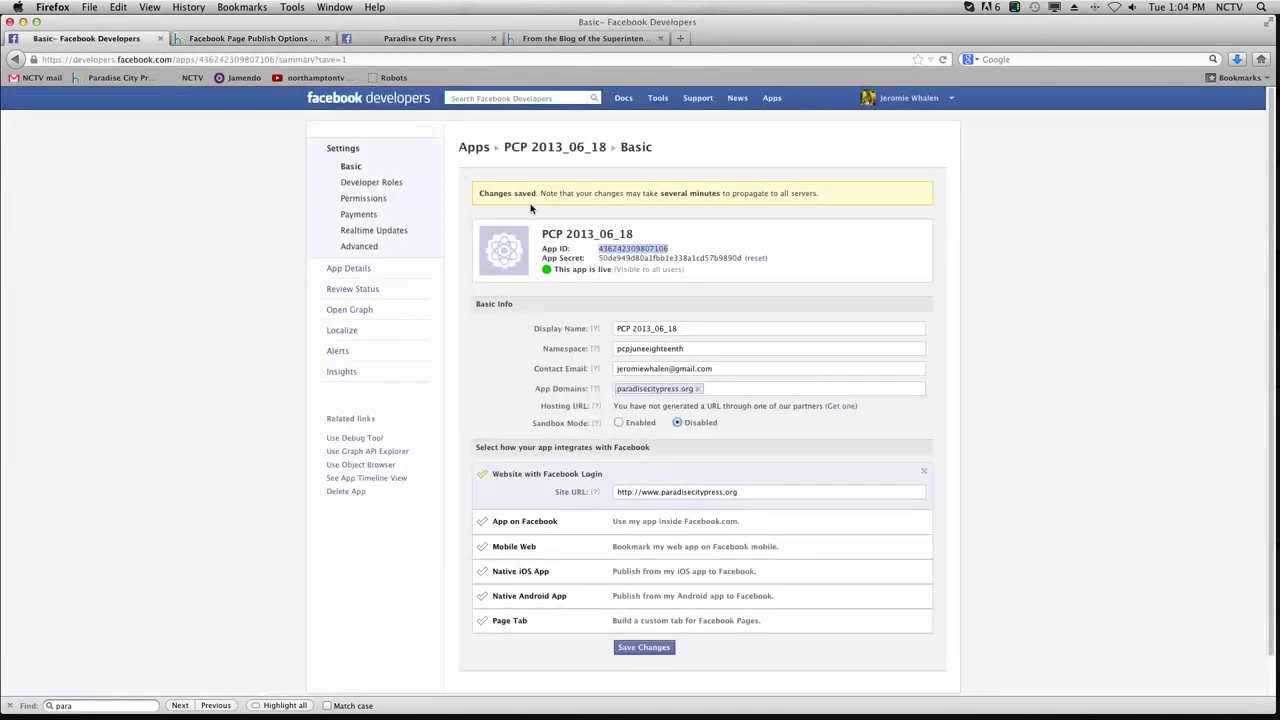
{"action": "left_click_drag", "start_coordinate": [741, 250], "coordinate": [675, 255]}
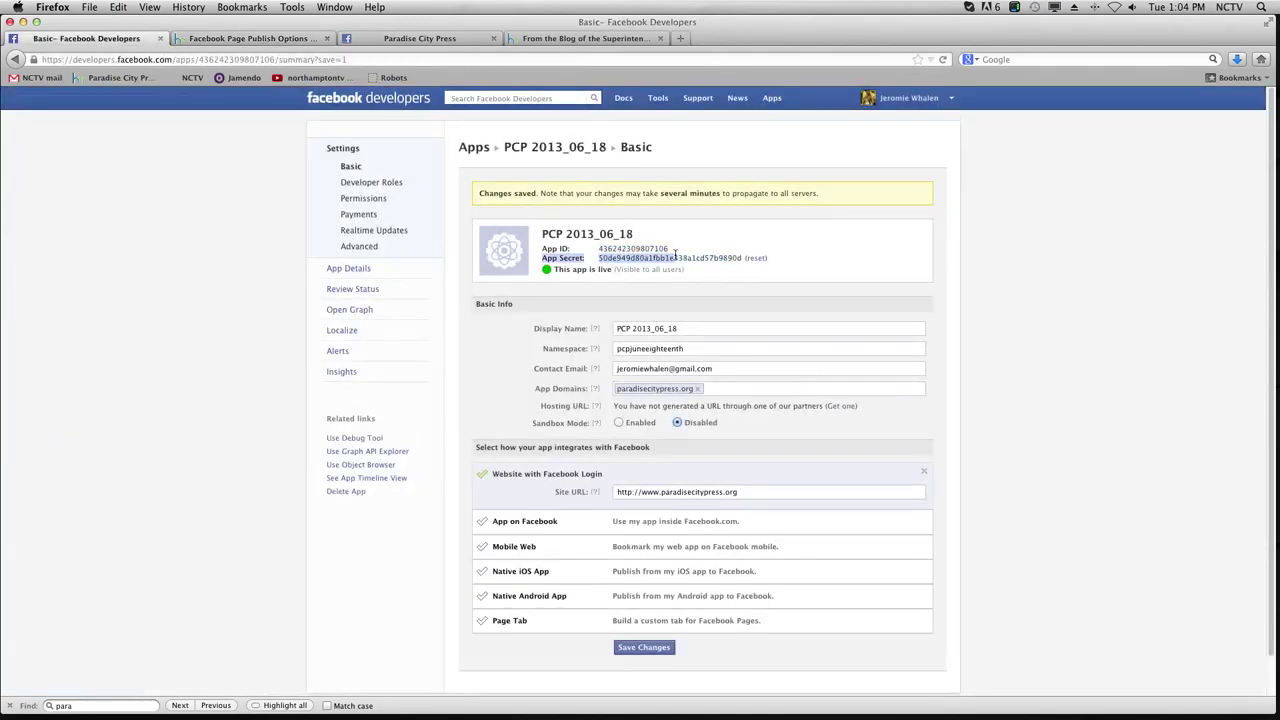
{"action": "left_click_drag", "start_coordinate": [598, 257], "coordinate": [740, 257]}
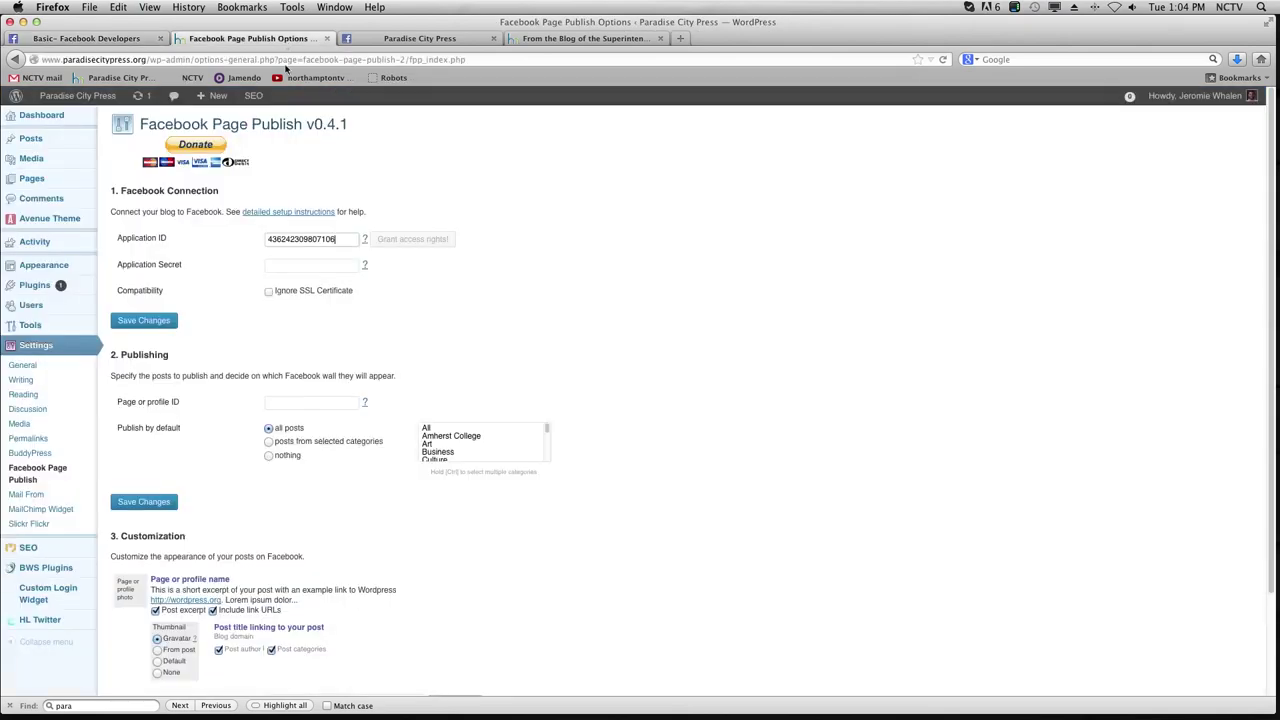
{"action": "left_click", "coordinate": [290, 40]}
{"action": "left_click", "coordinate": [295, 264]}
{"action": "key", "text": "super+v"}
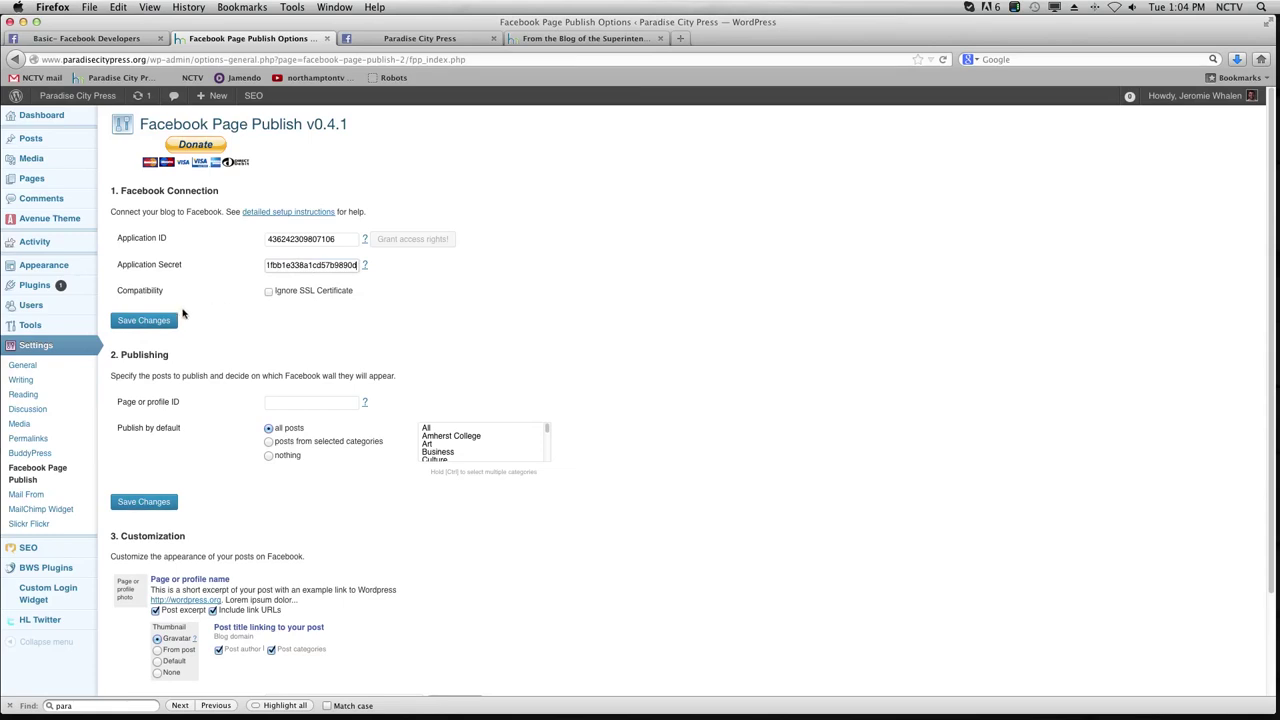
Step: Save the connection settings and grant the Facebook app access to the profile, posting to friends, and managing Pages
{"action": "left_click", "coordinate": [170, 320]}
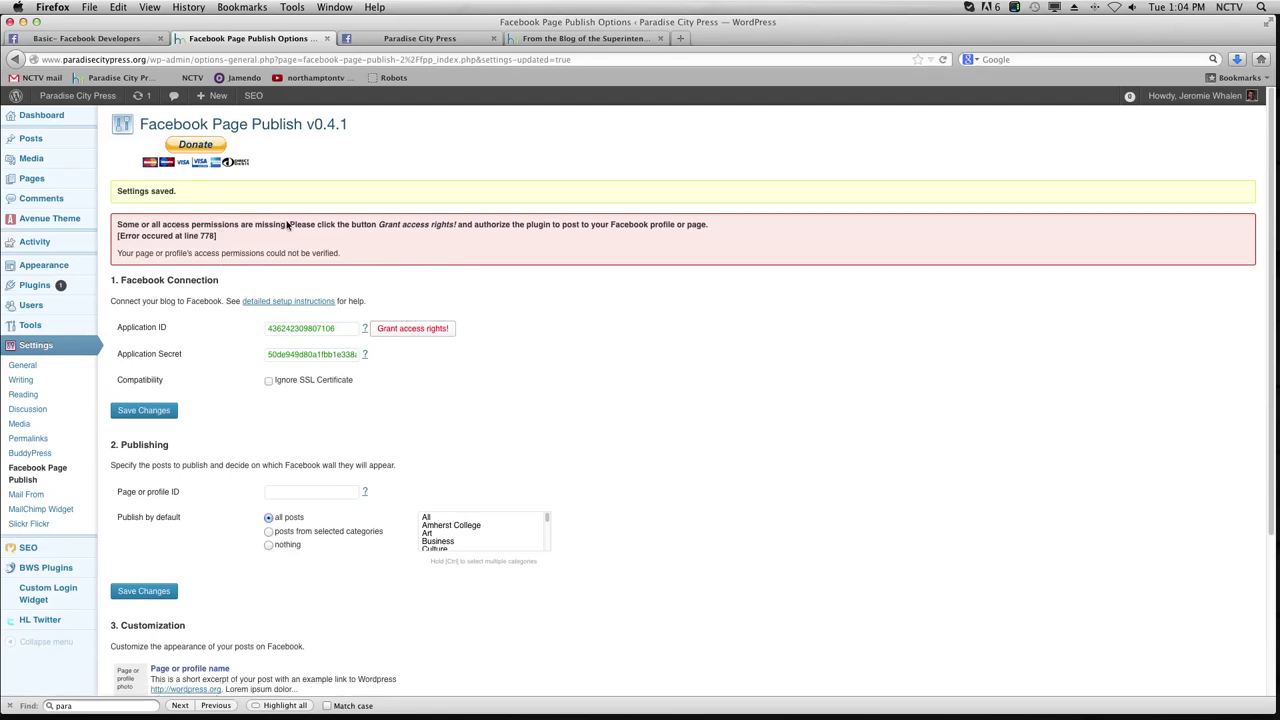
{"action": "left_click", "coordinate": [399, 333]}
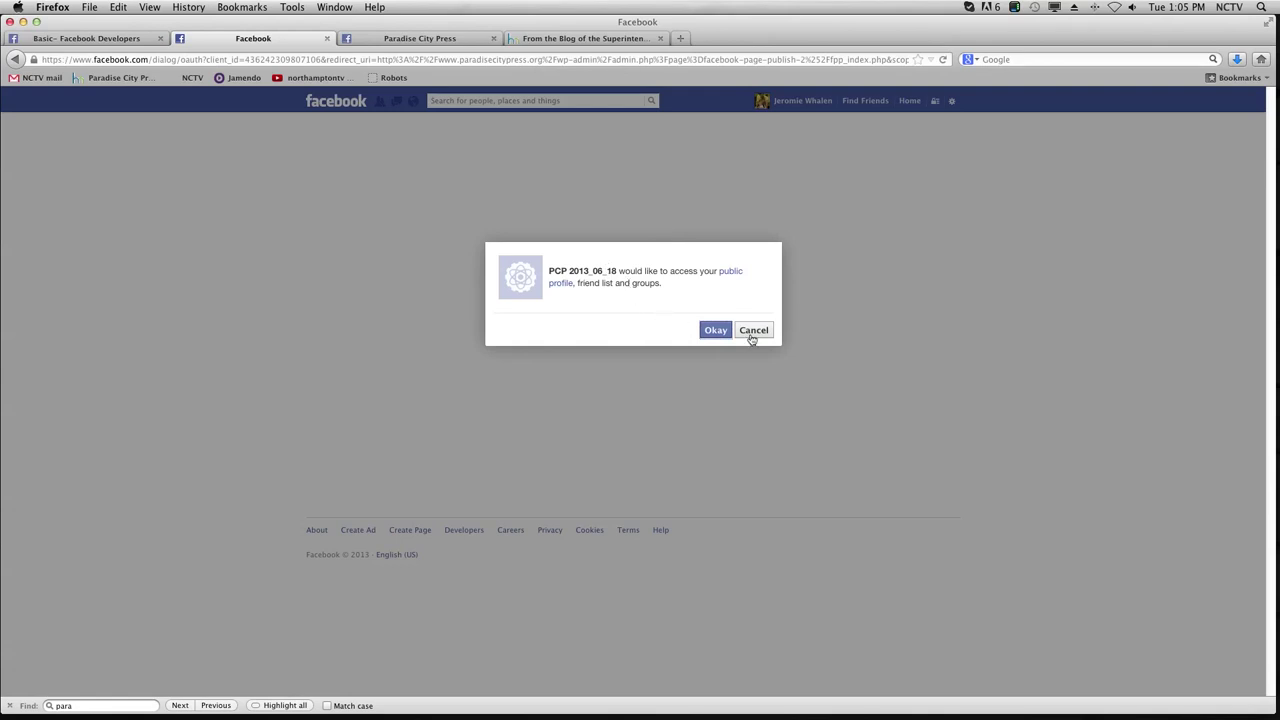
{"action": "left_click", "coordinate": [716, 331]}
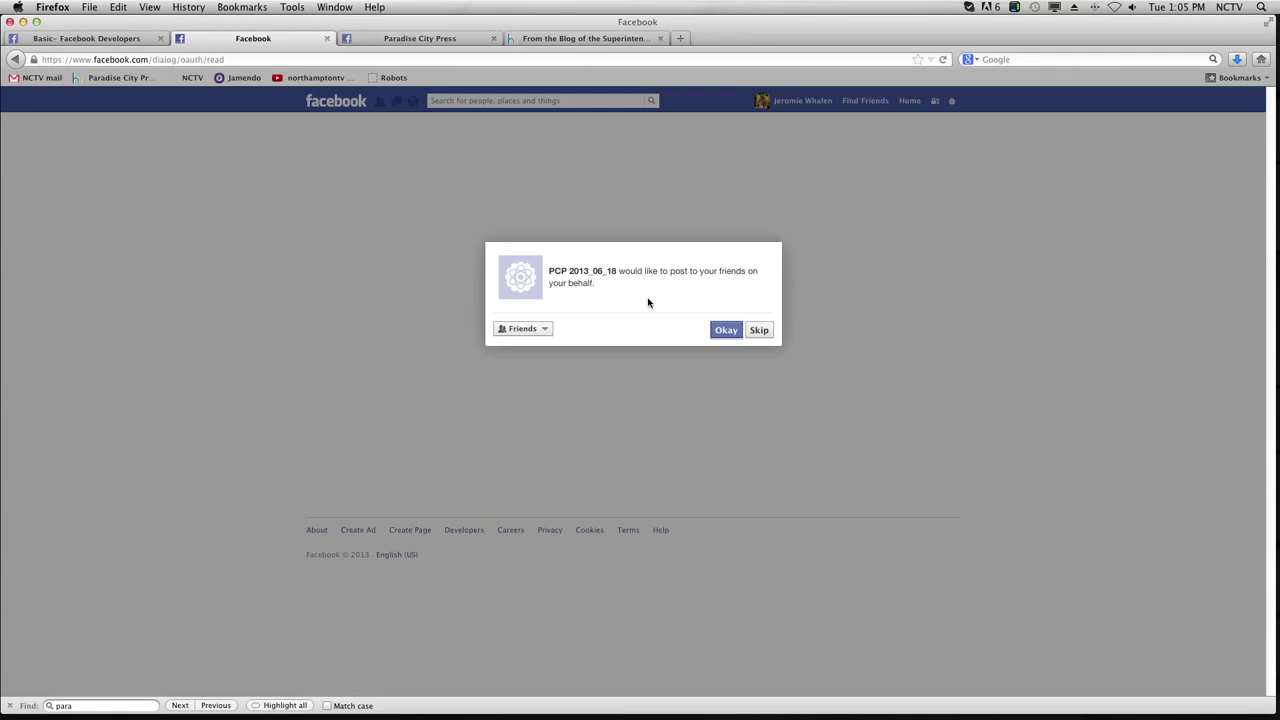
{"action": "left_click", "coordinate": [720, 331]}
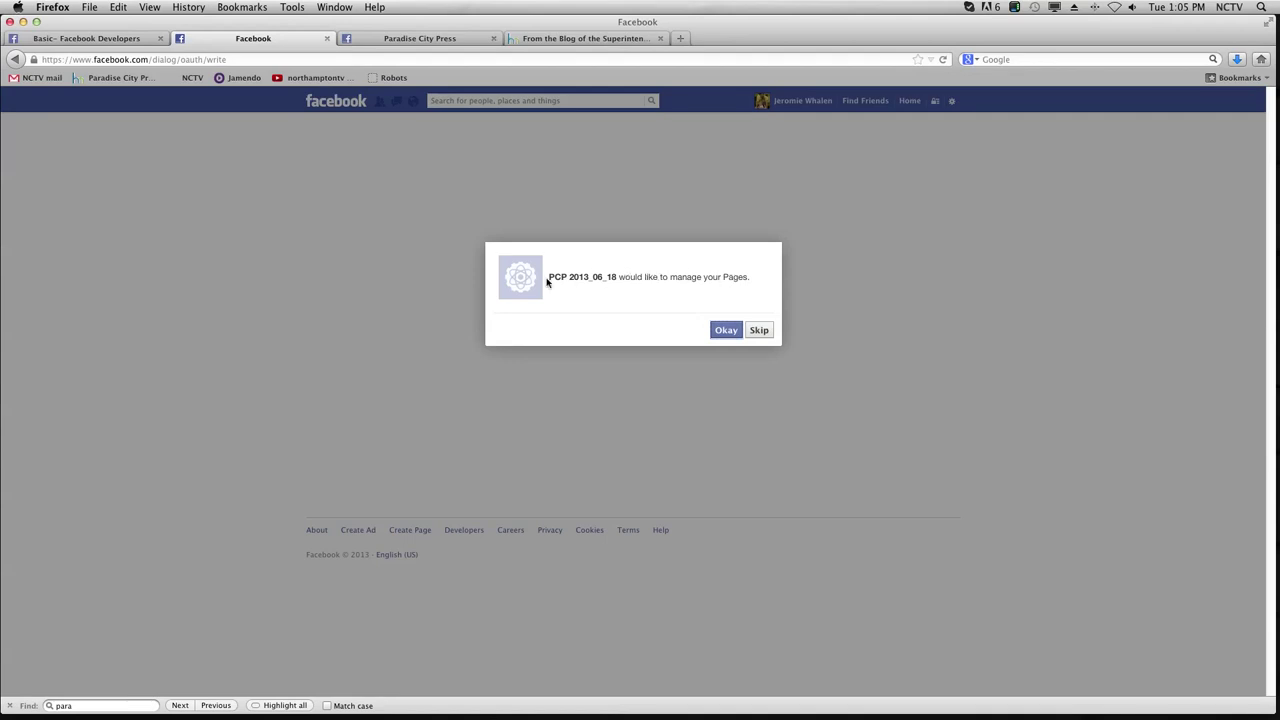
{"action": "left_click", "coordinate": [728, 331]}
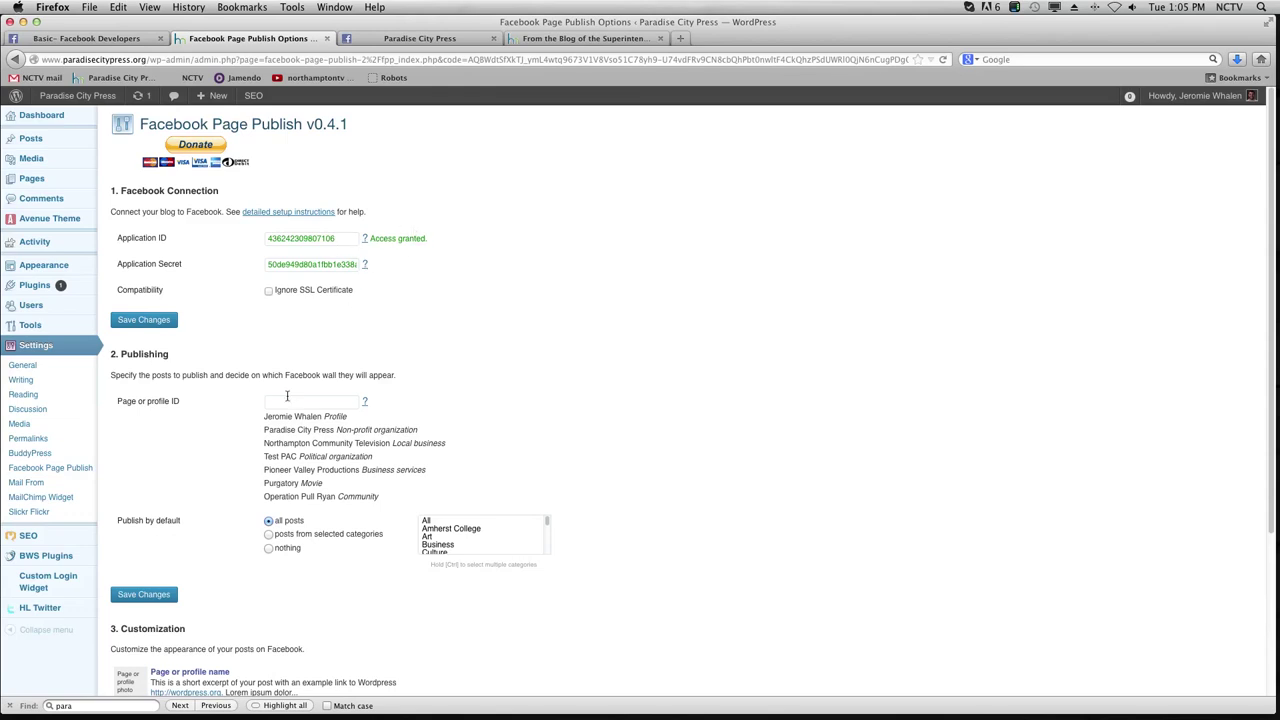
Step: Choose the Paradise City Press non-profit organization page as the Facebook page to publish to
{"action": "scroll", "coordinate": [199, 415], "scroll_direction": "down", "scroll_amount": 1}
{"action": "scroll", "coordinate": [199, 415], "scroll_direction": "down", "scroll_amount": 3}
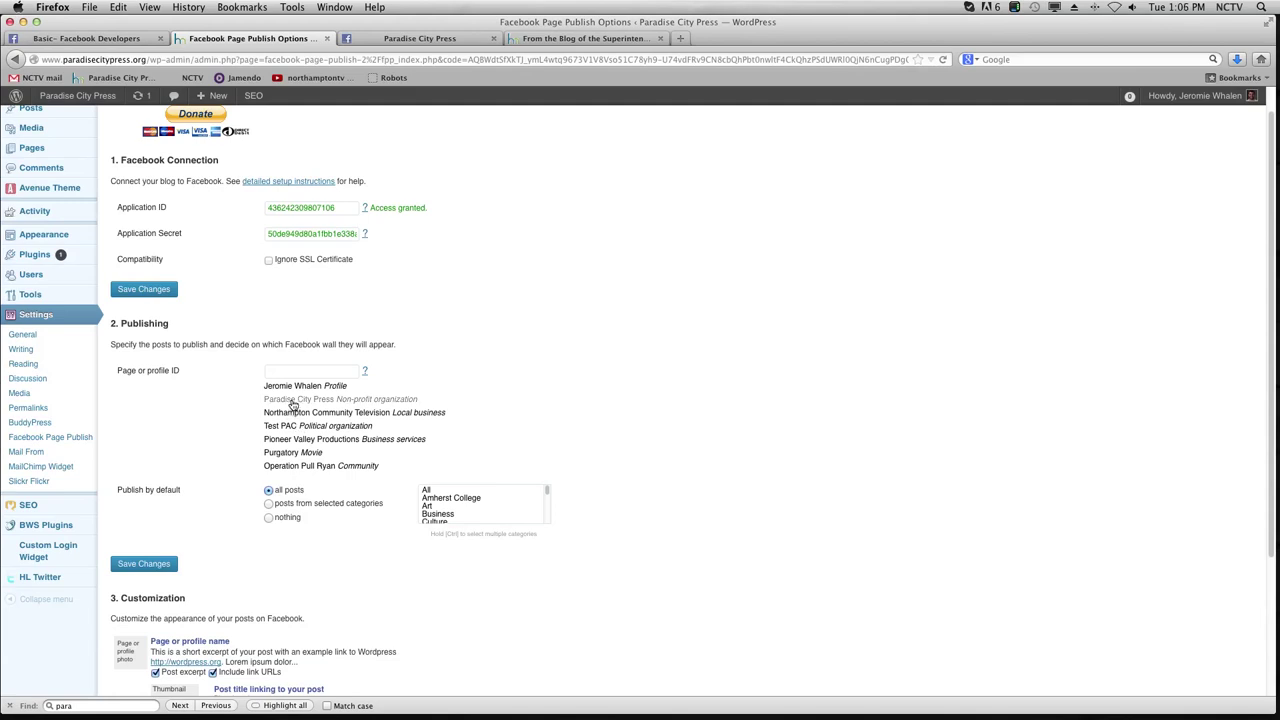
{"action": "left_click", "coordinate": [292, 400]}
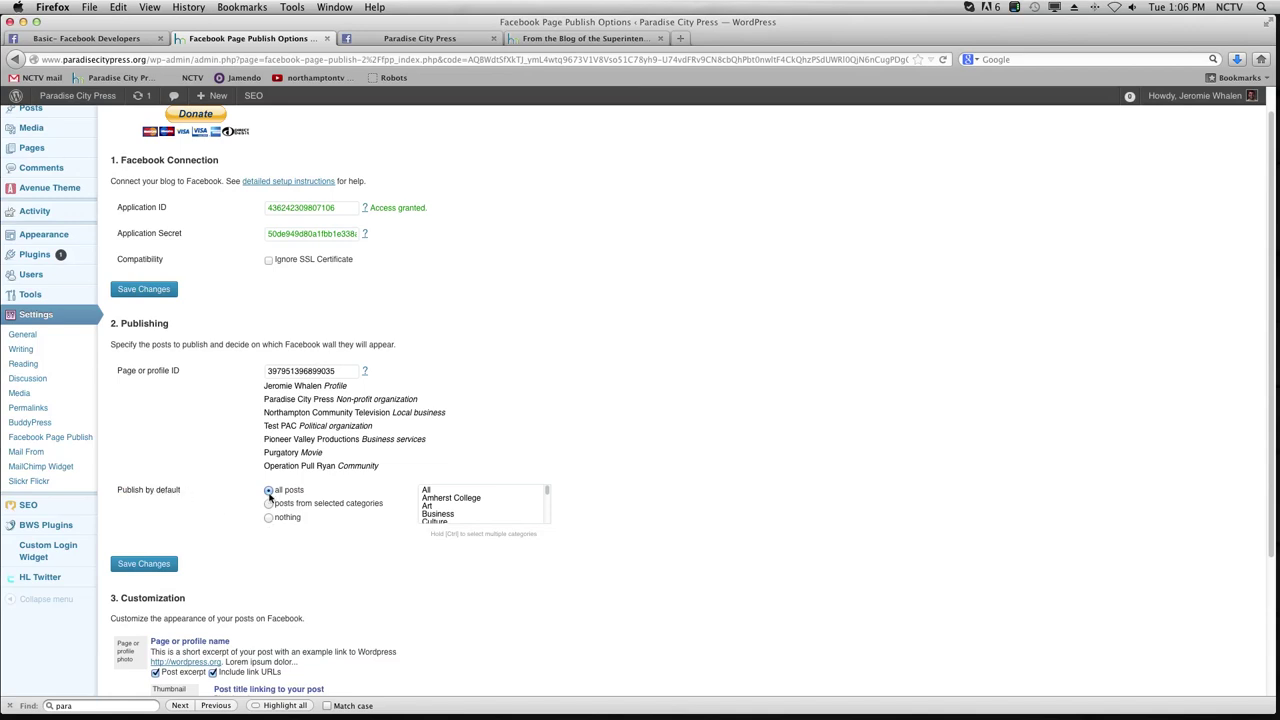
Step: Set the Facebook post thumbnail to From post, save the plugin settings, and review the saved options
{"action": "scroll", "coordinate": [235, 500], "scroll_direction": "down", "scroll_amount": 2}
{"action": "scroll", "coordinate": [230, 498], "scroll_direction": "down", "scroll_amount": 3}
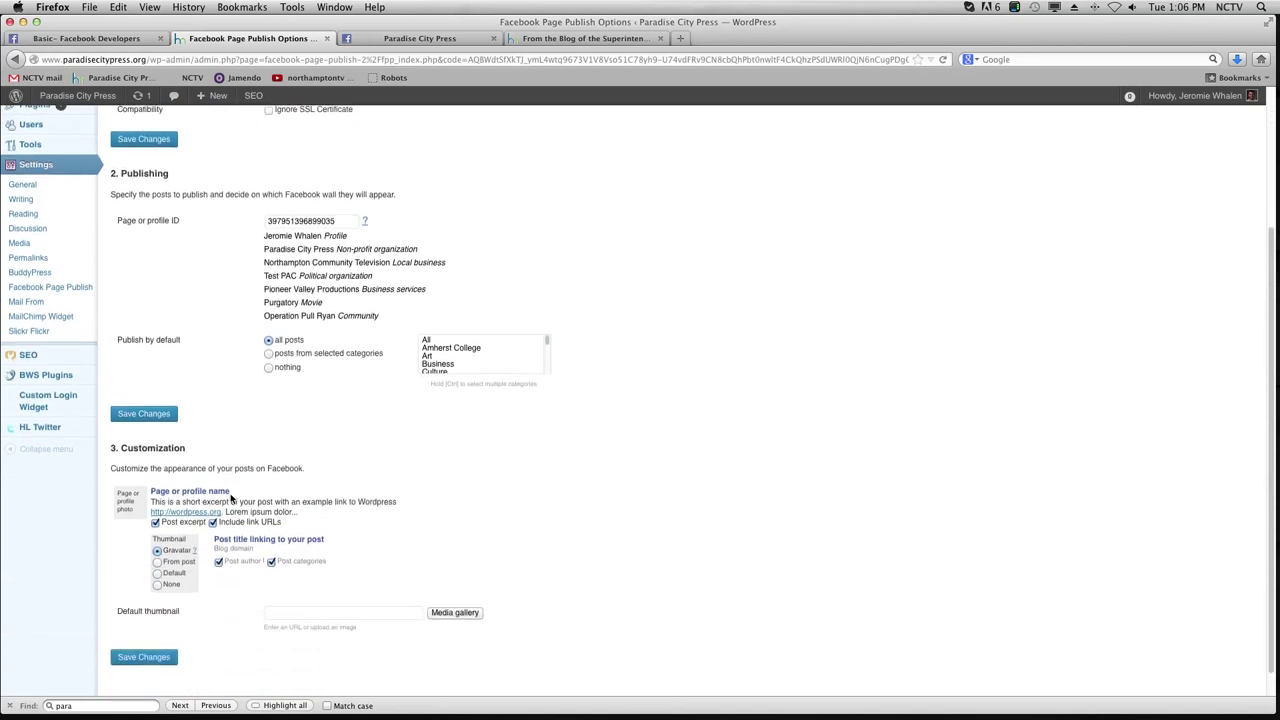
{"action": "scroll", "coordinate": [147, 531], "scroll_direction": "down", "scroll_amount": 1}
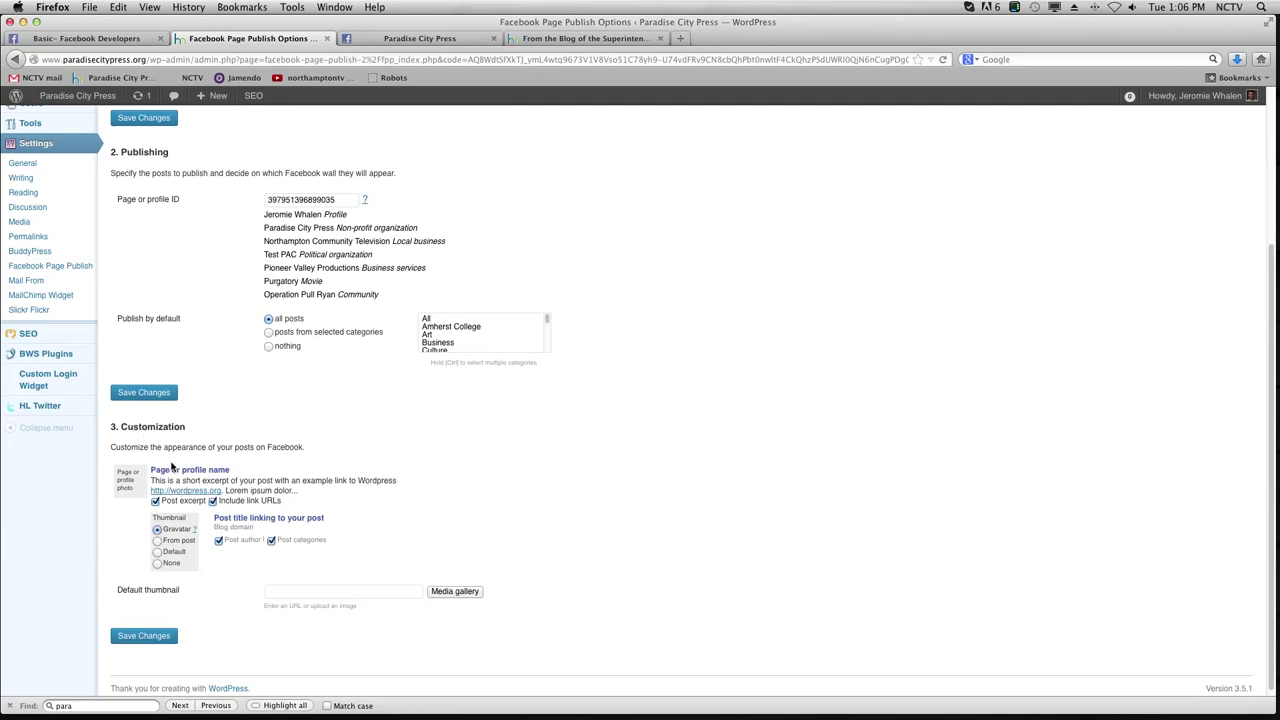
{"action": "left_click", "coordinate": [157, 541]}
{"action": "left_click", "coordinate": [157, 638]}
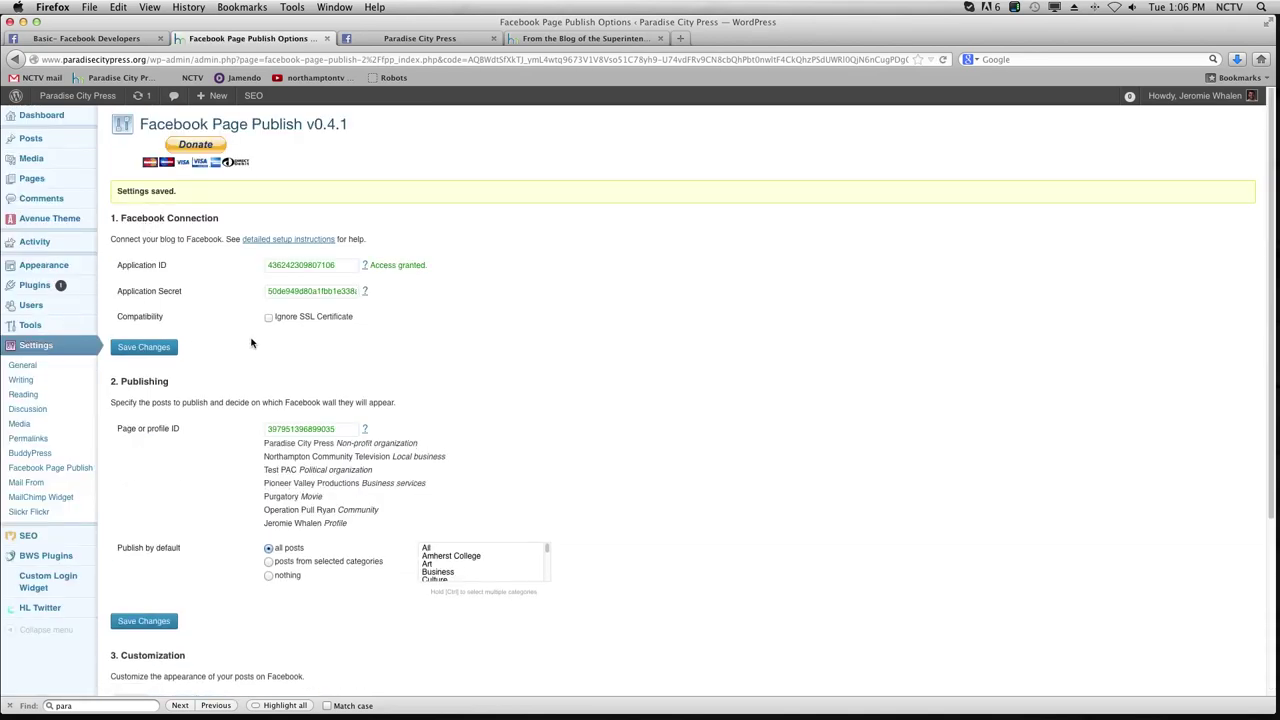
{"action": "scroll", "coordinate": [217, 328], "scroll_direction": "down", "scroll_amount": 5}
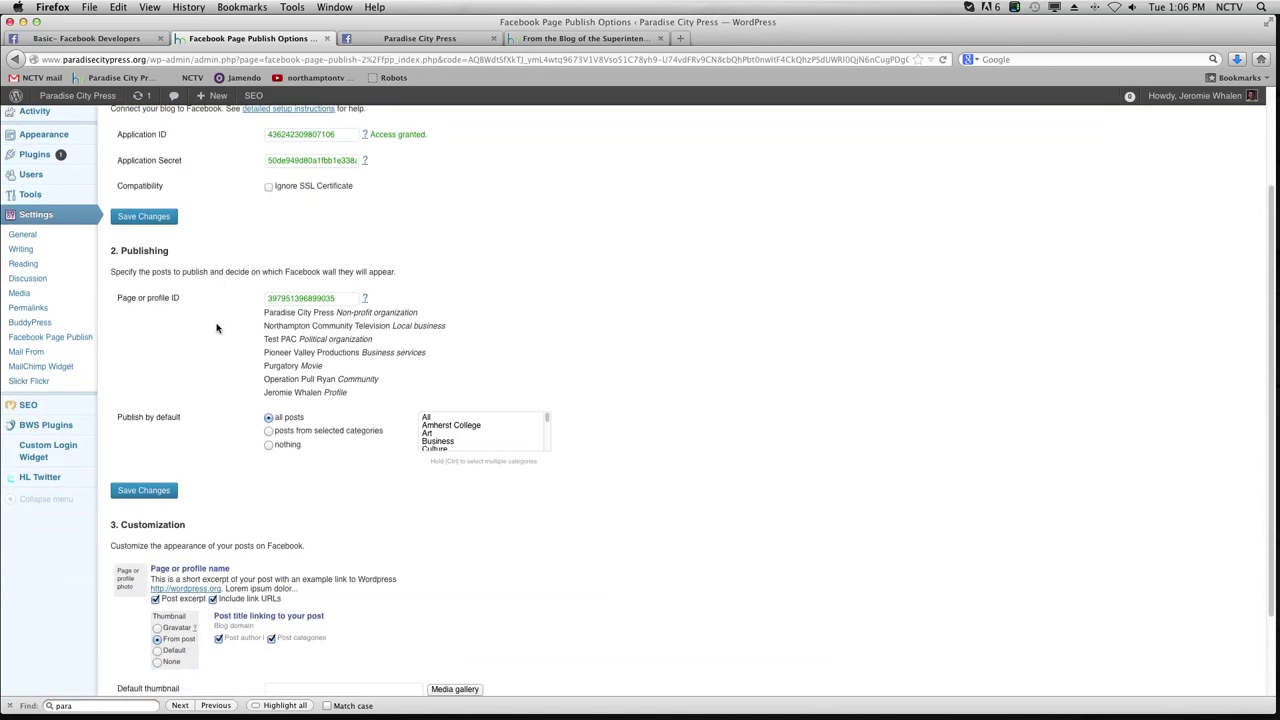
{"action": "scroll", "coordinate": [217, 328], "scroll_direction": "up", "scroll_amount": 5}
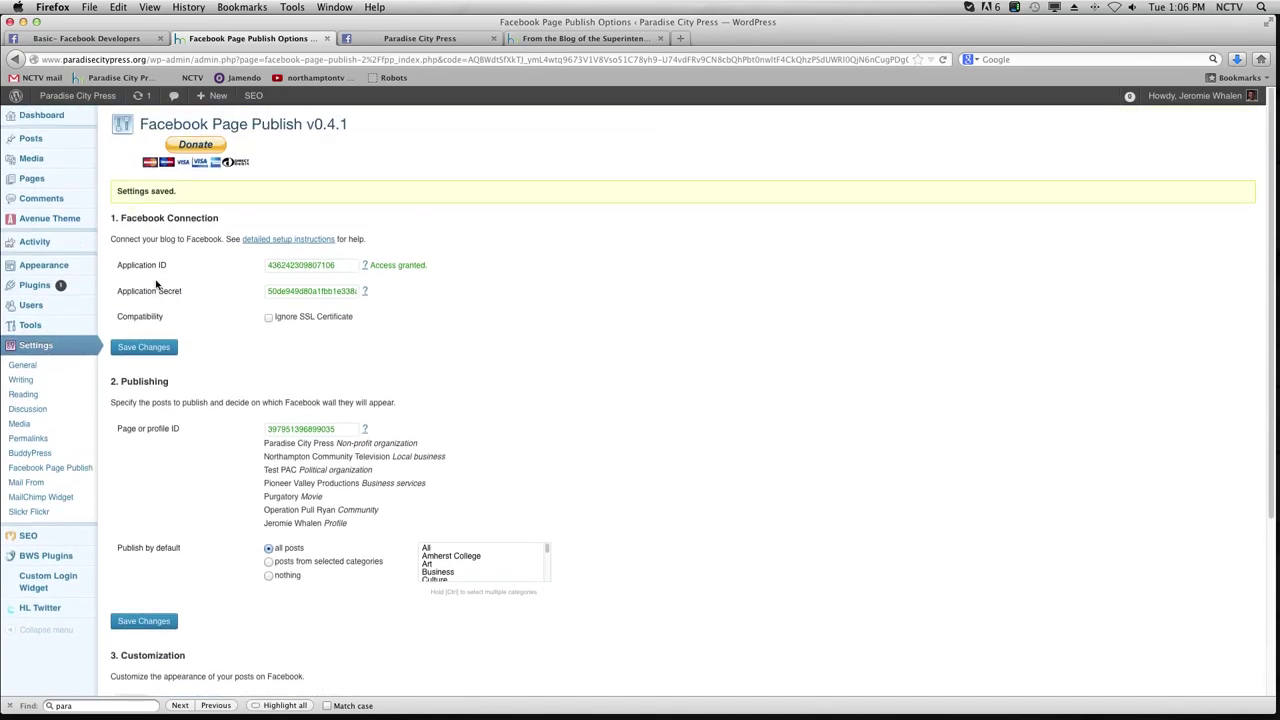
Step: Open the Free RPG Day post for editing from the list of all posts
{"action": "mouse_move", "coordinate": [30, 138]}
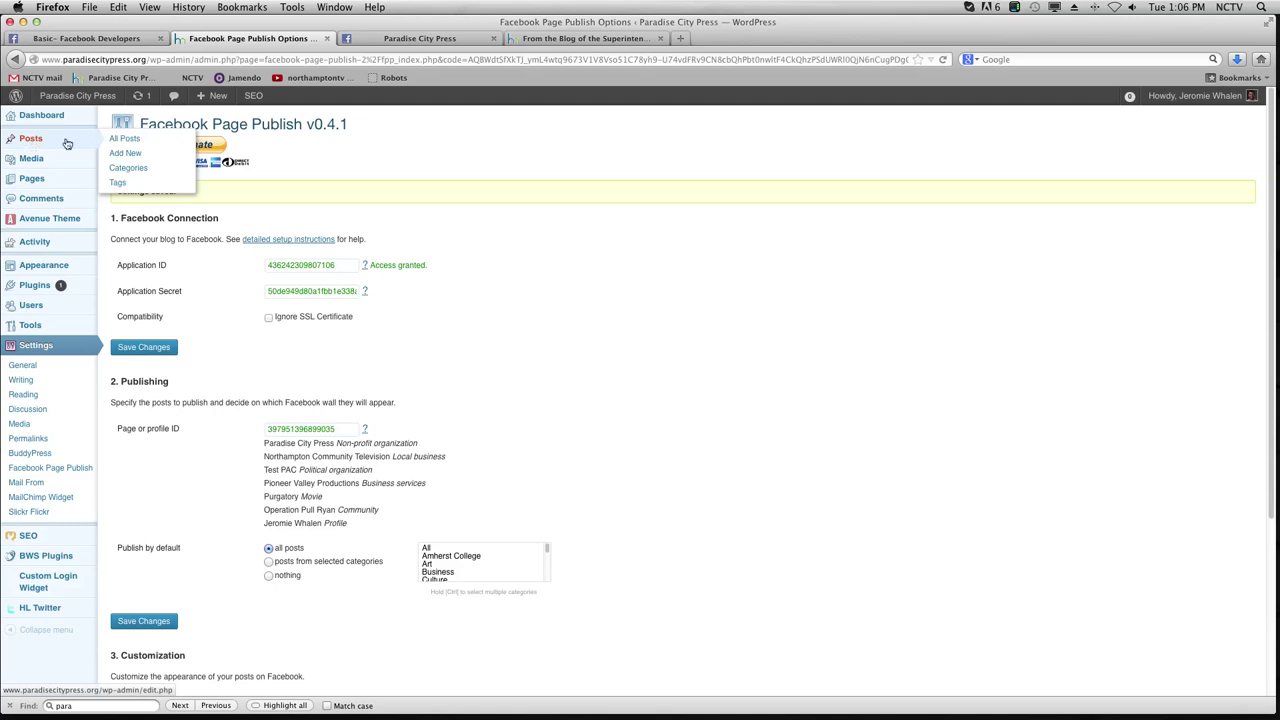
{"action": "left_click", "coordinate": [130, 141]}
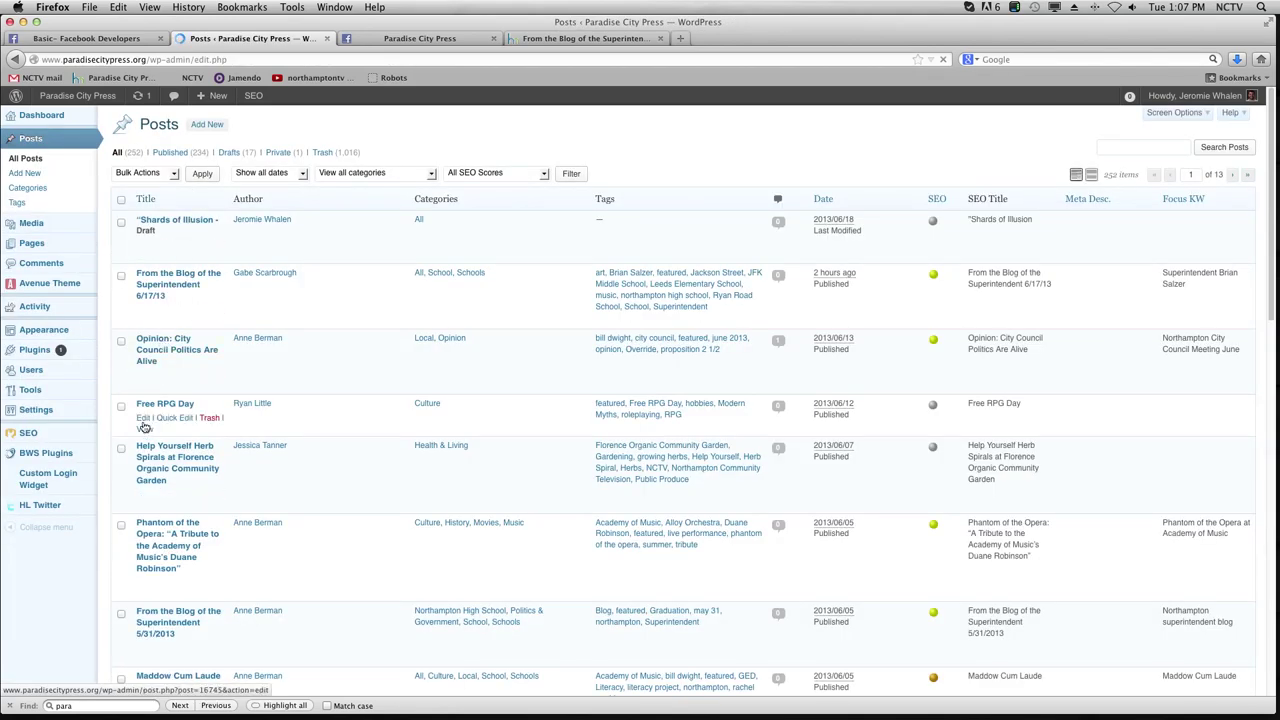
{"action": "left_click", "coordinate": [154, 405]}
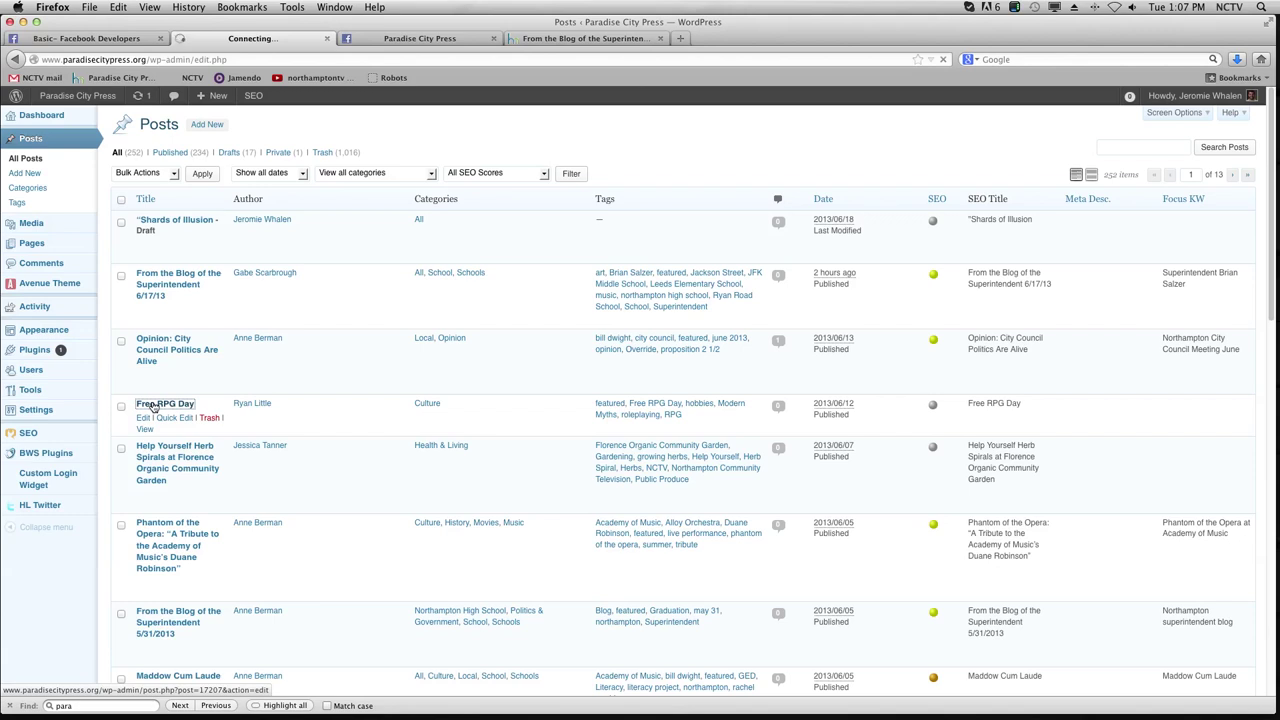
{"action": "left_click", "coordinate": [153, 405]}
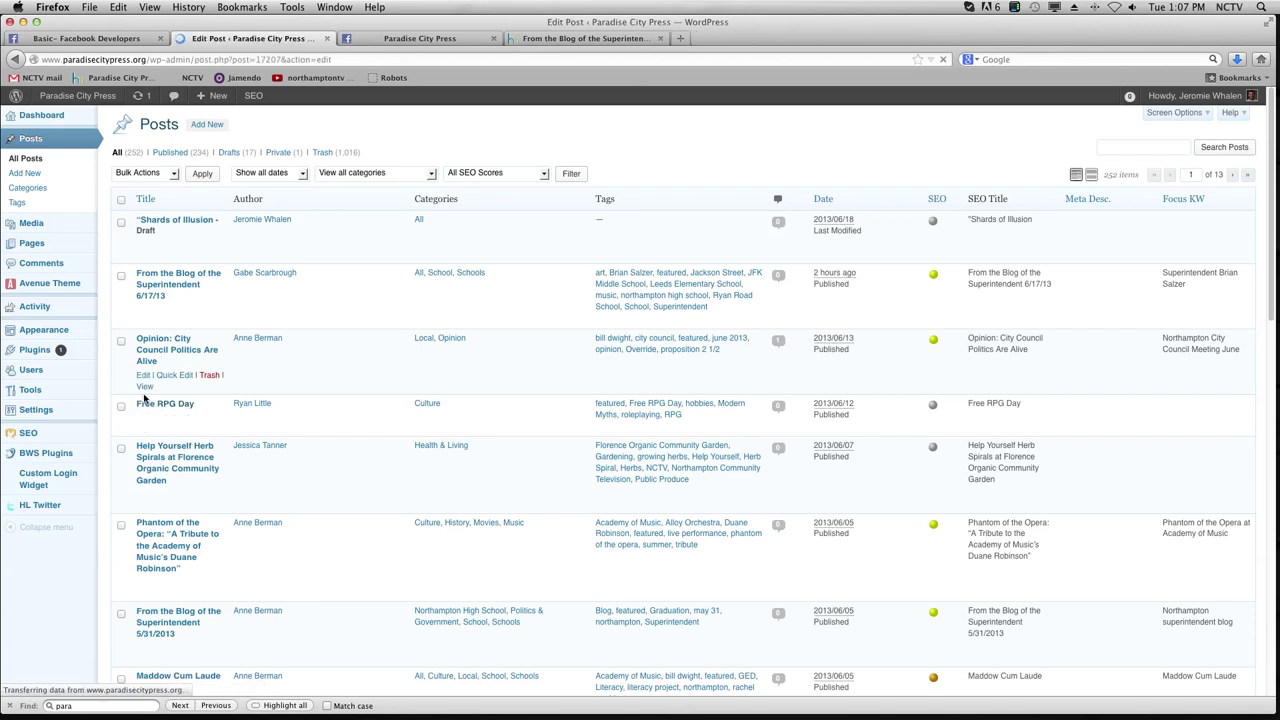